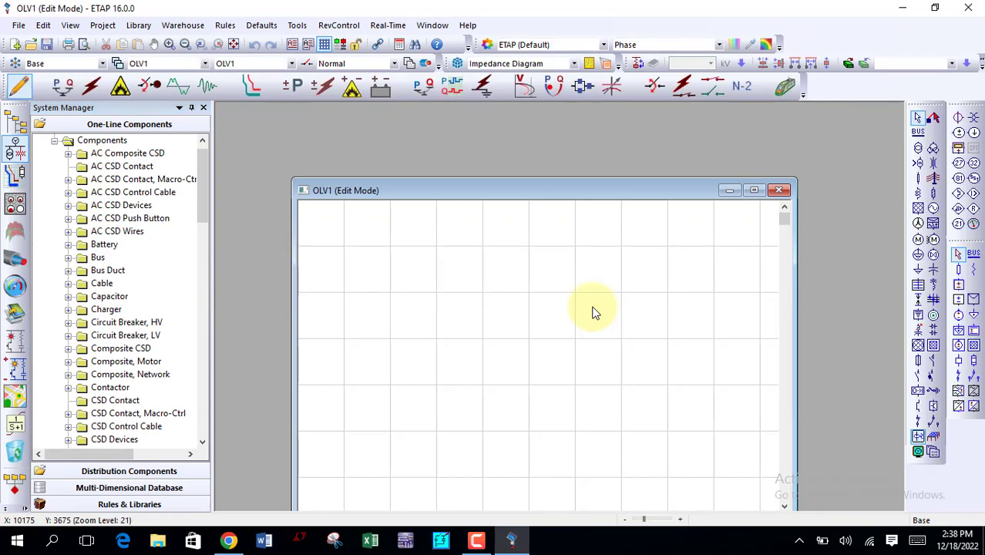
Step: Maximize the one-line diagram, close the System Manager, and place a ground grid element on the canvas
{"action": "left_click", "coordinate": [754, 190]}
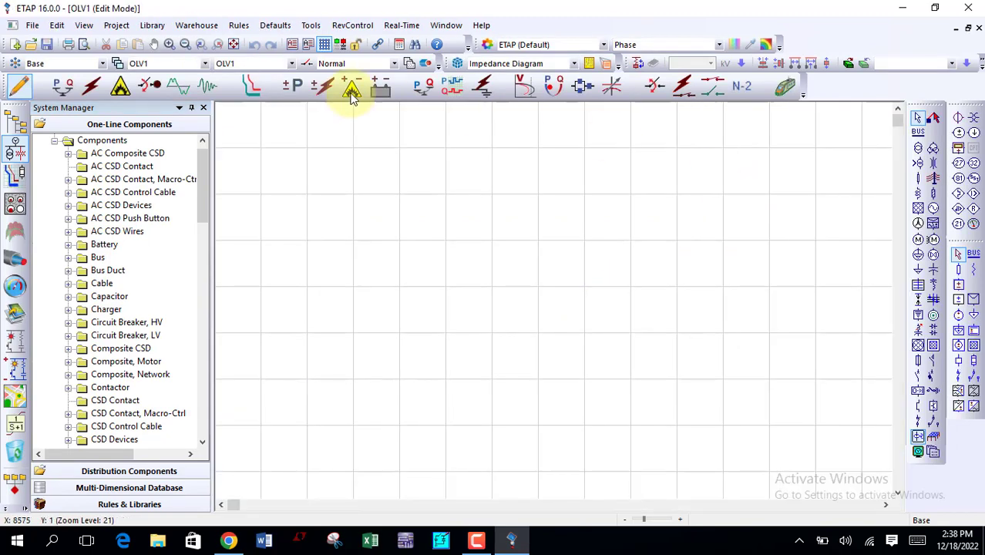
{"action": "left_click", "coordinate": [204, 108]}
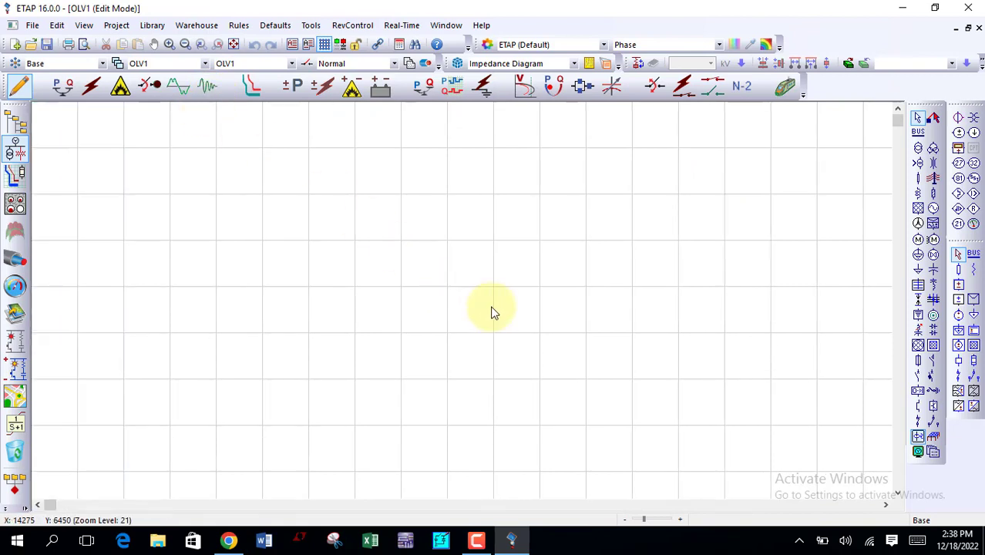
{"action": "left_click", "coordinate": [933, 440]}
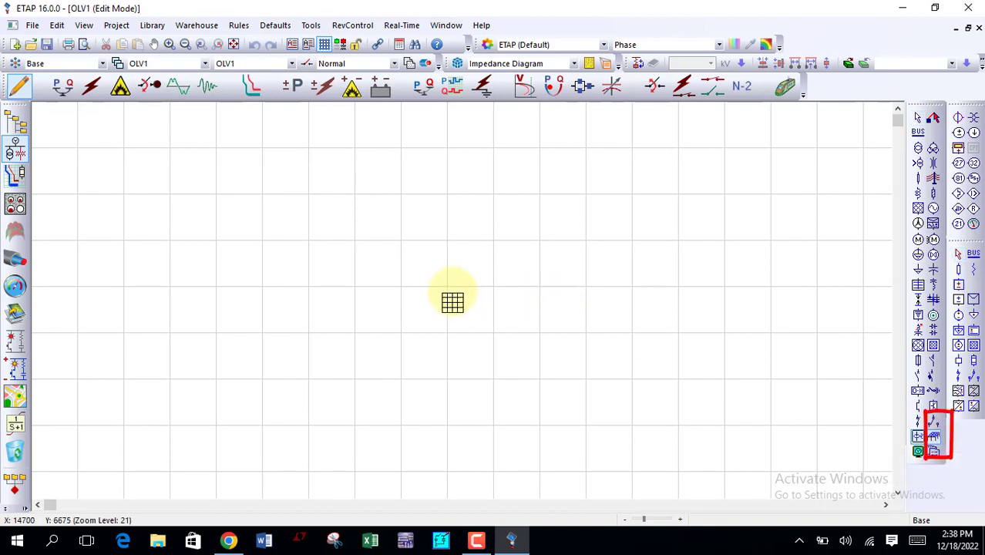
{"action": "left_click", "coordinate": [448, 267]}
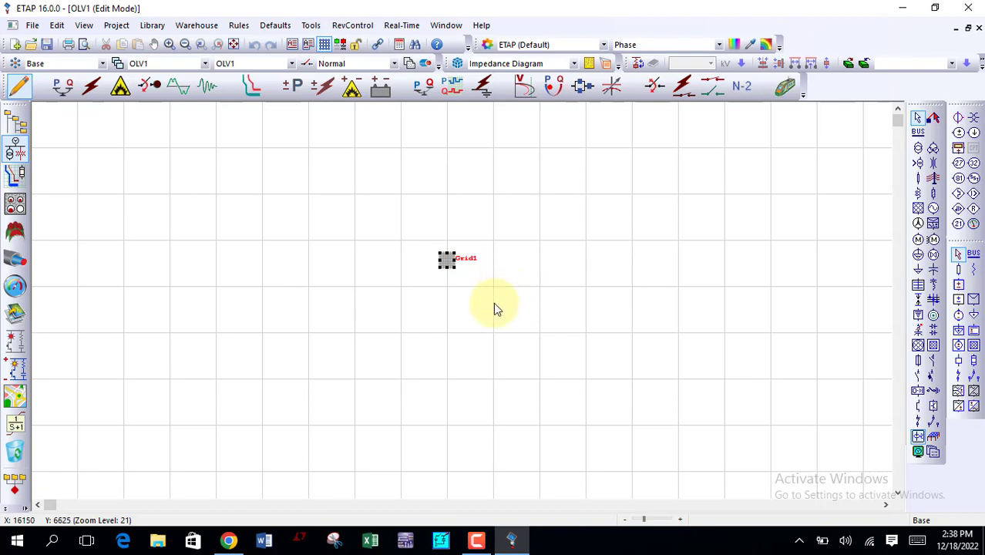
Step: Open the placed ground grid's design using the IEEE Method study model and maximize its window
{"action": "double_click", "coordinate": [452, 268]}
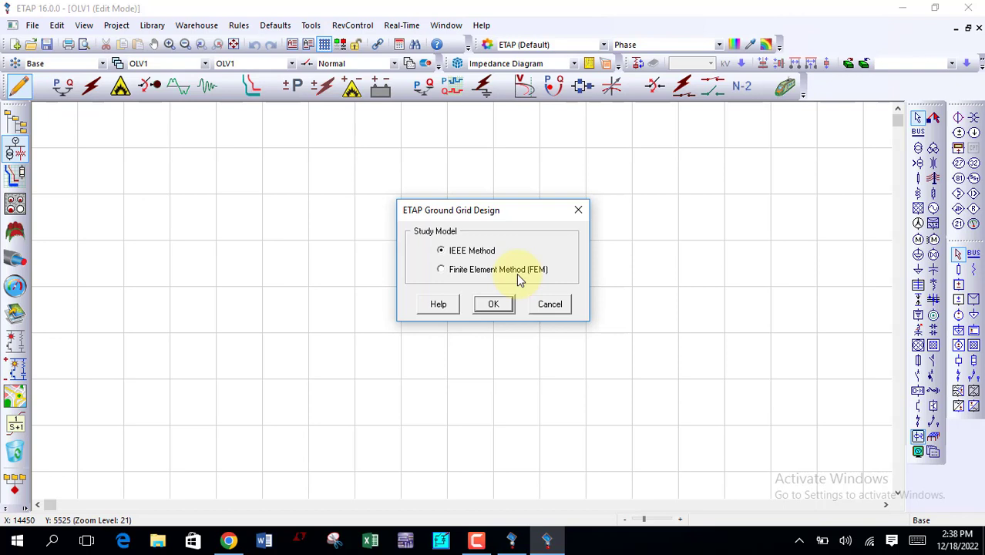
{"action": "left_click", "coordinate": [491, 304]}
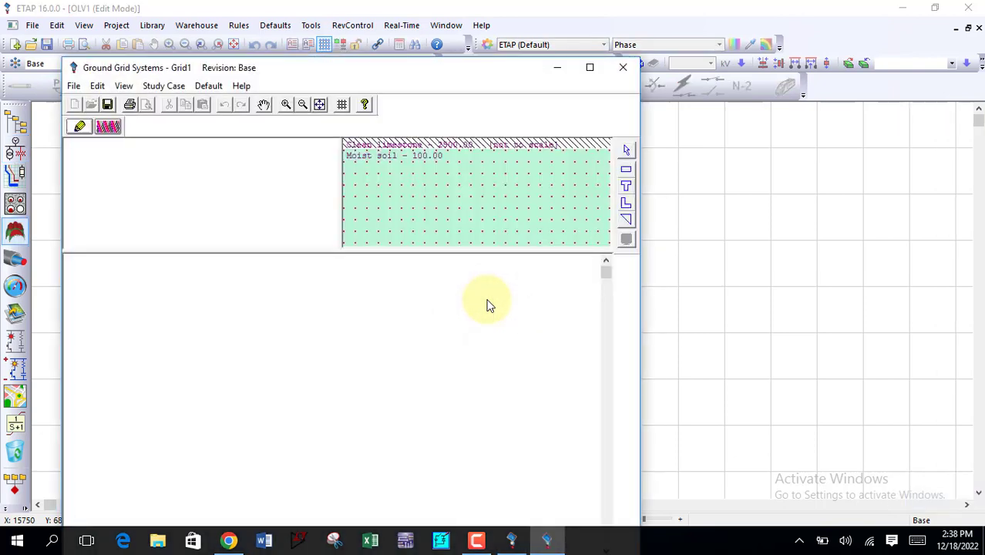
{"action": "left_click", "coordinate": [590, 69]}
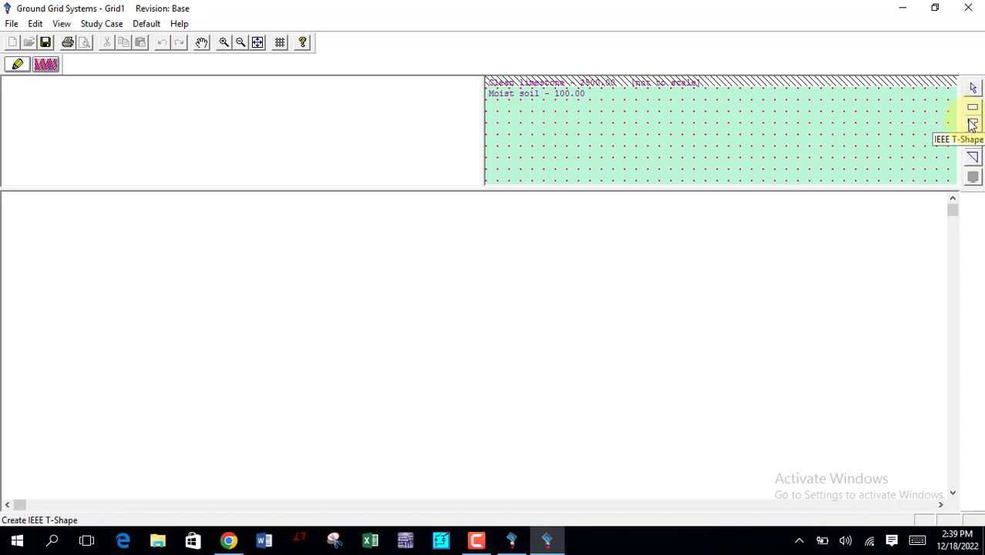
Step: Place an IEEE T-shape ground grid in the empty layout view of the ground grid design
{"action": "left_click", "coordinate": [973, 125]}
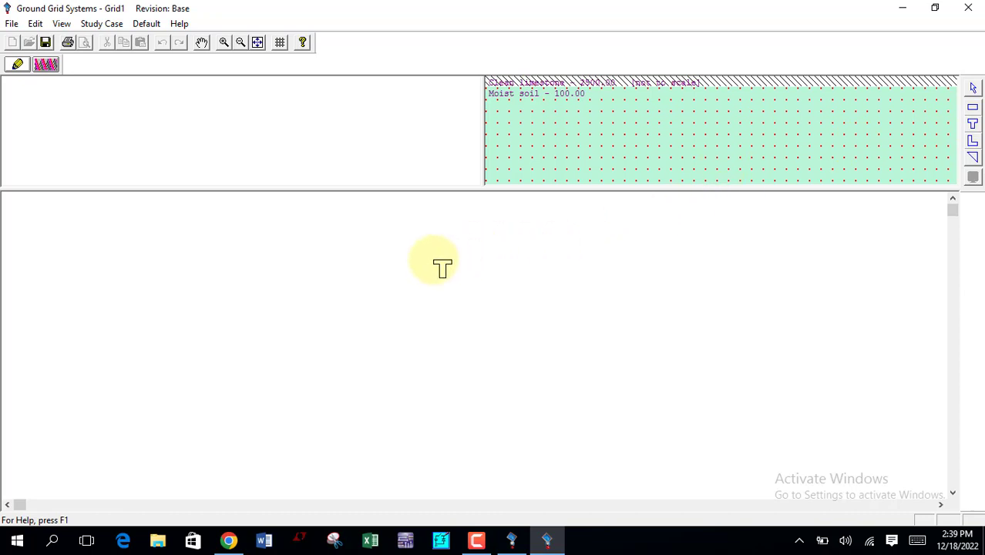
{"action": "left_click", "coordinate": [416, 237]}
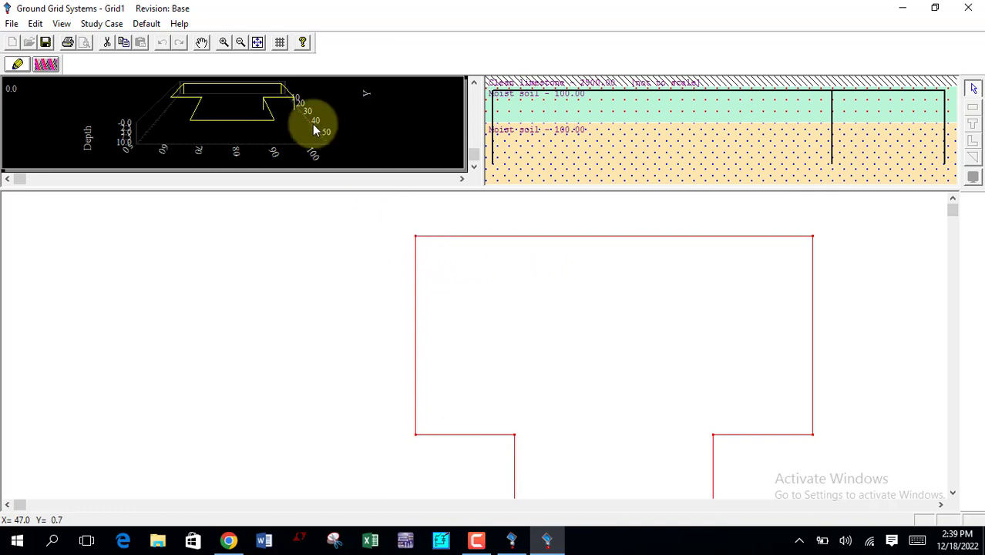
{"action": "left_click", "coordinate": [240, 43]}
{"action": "left_click", "coordinate": [240, 43]}
{"action": "left_click", "coordinate": [241, 44]}
{"action": "left_click", "coordinate": [241, 43]}
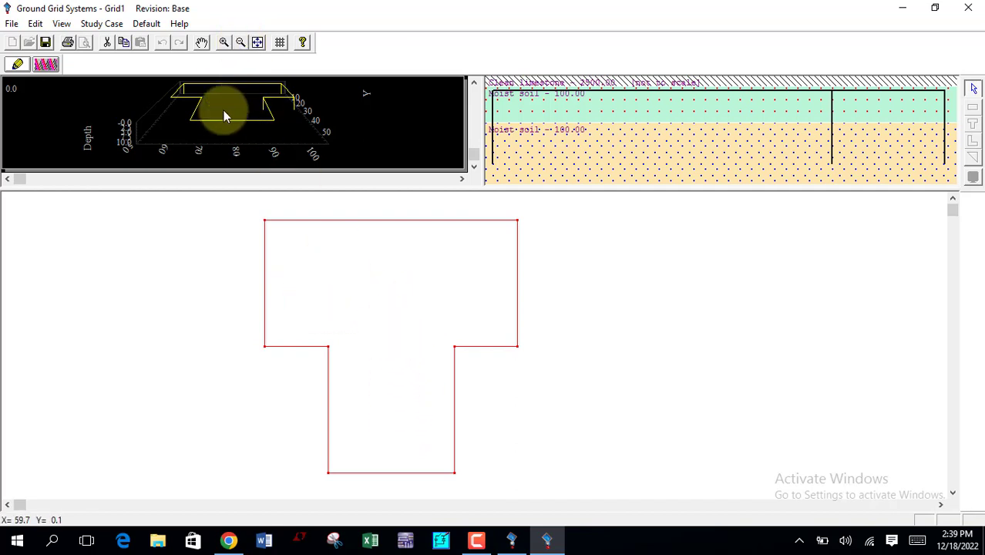
{"action": "left_click_drag", "start_coordinate": [21, 180], "coordinate": [352, 179]}
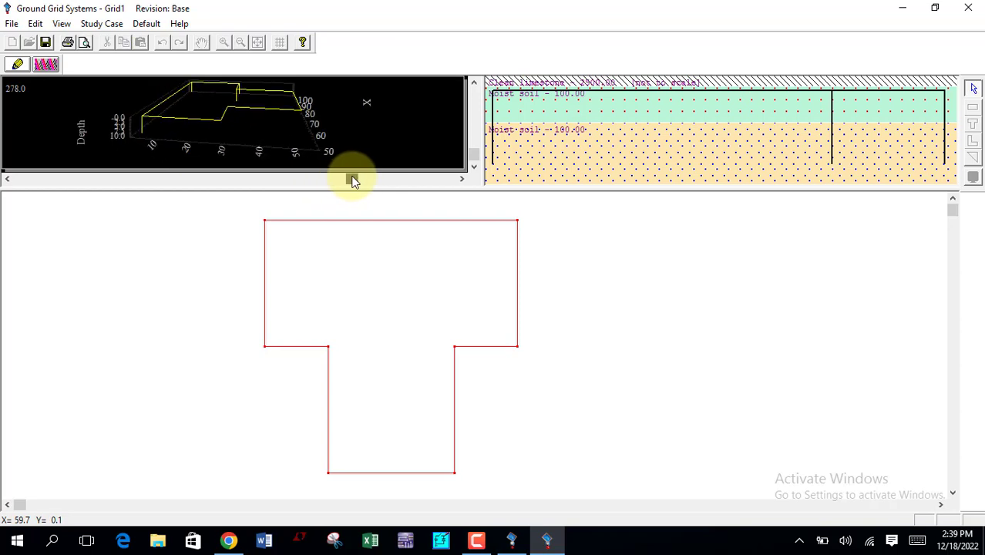
{"action": "mouse_move", "coordinate": [474, 149]}
{"action": "left_mouse_down"}
{"action": "mouse_move", "coordinate": [479, 123]}
{"action": "mouse_move", "coordinate": [474, 157]}
{"action": "left_mouse_up"}
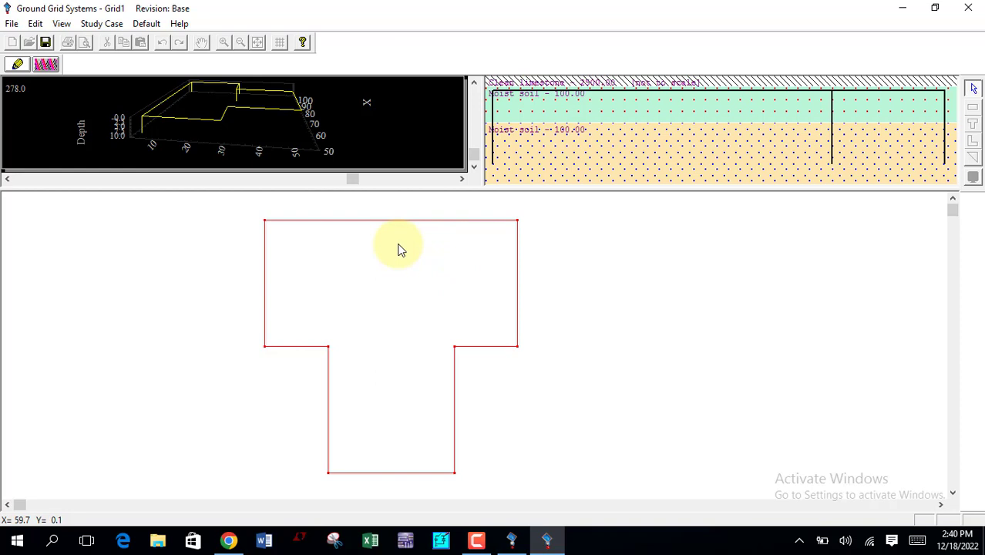
Step: Open the Soil Editor for the ground grid and choose Wet organic soil as the top layer material
{"action": "double_click", "coordinate": [601, 144]}
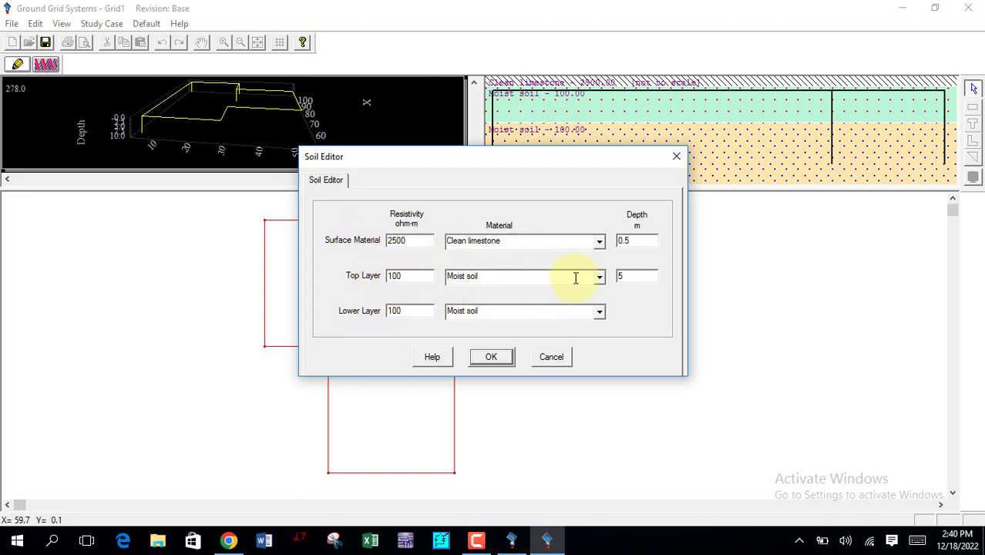
{"action": "left_click", "coordinate": [599, 280]}
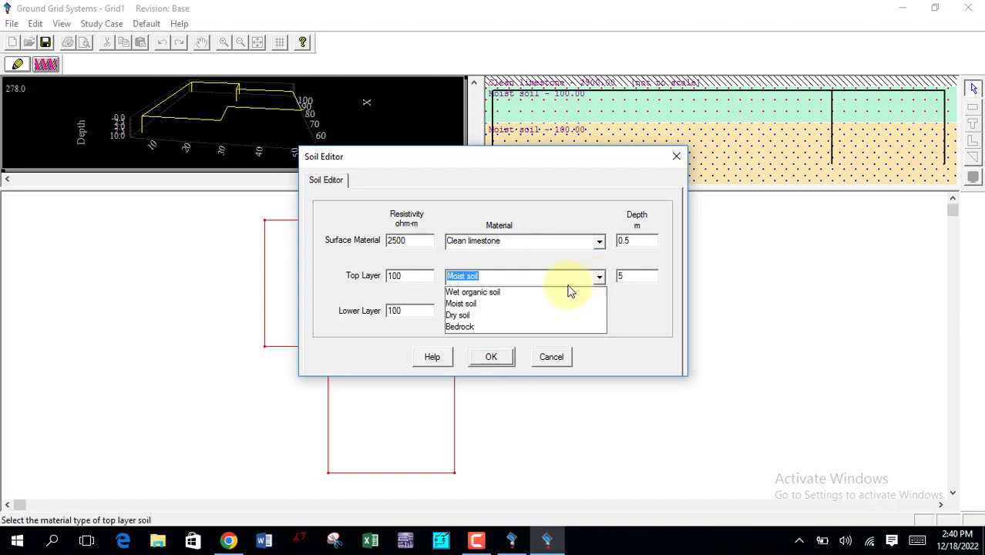
{"action": "left_click", "coordinate": [473, 293]}
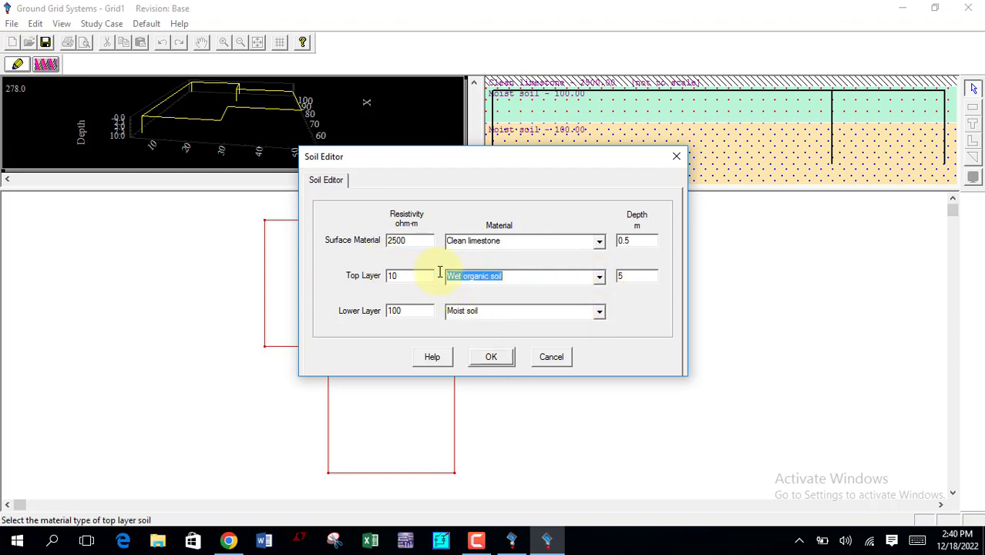
{"action": "left_click", "coordinate": [579, 278]}
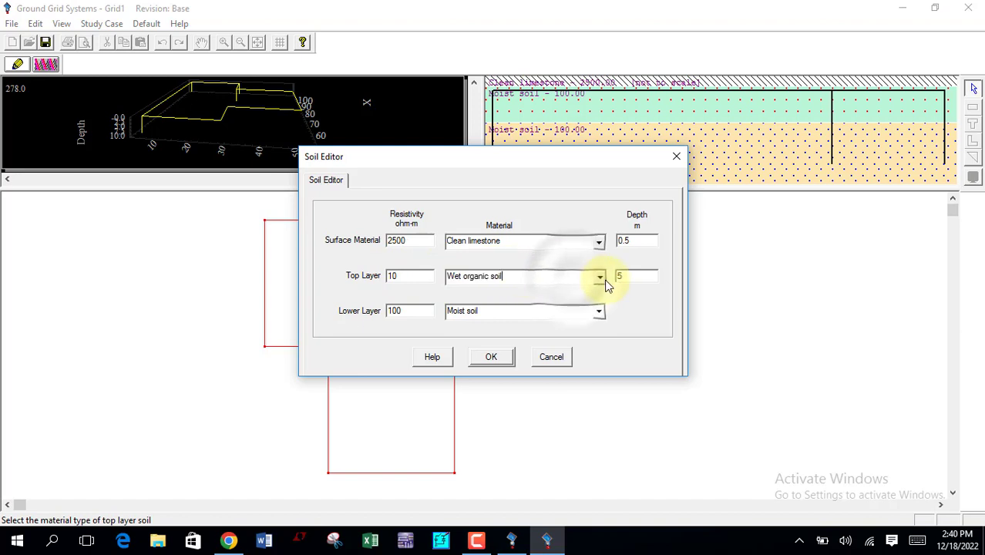
Step: Try Moist soil, Dry soil and Bedrock as the top layer material and review the lower layer's material options
{"action": "left_click", "coordinate": [602, 279]}
{"action": "left_click", "coordinate": [503, 301]}
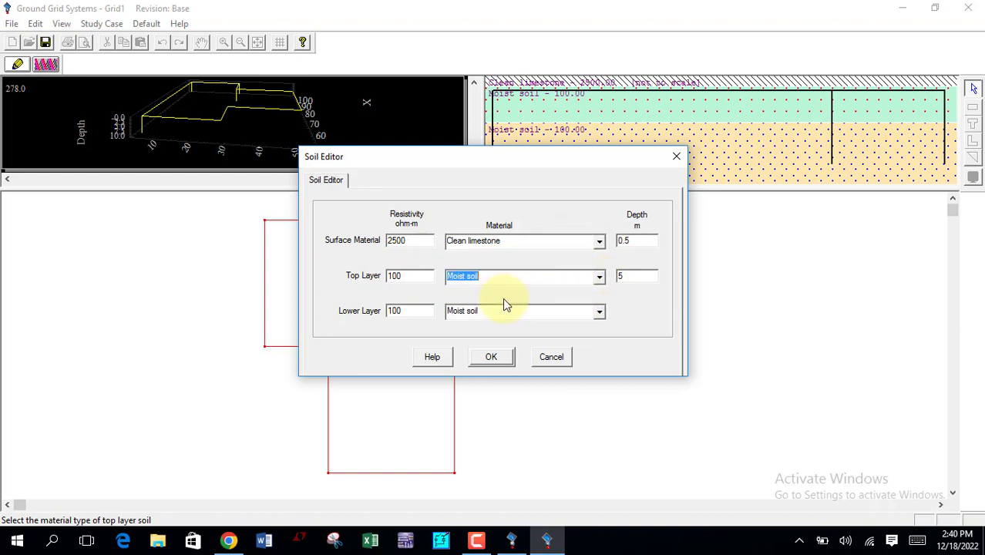
{"action": "left_click", "coordinate": [600, 279]}
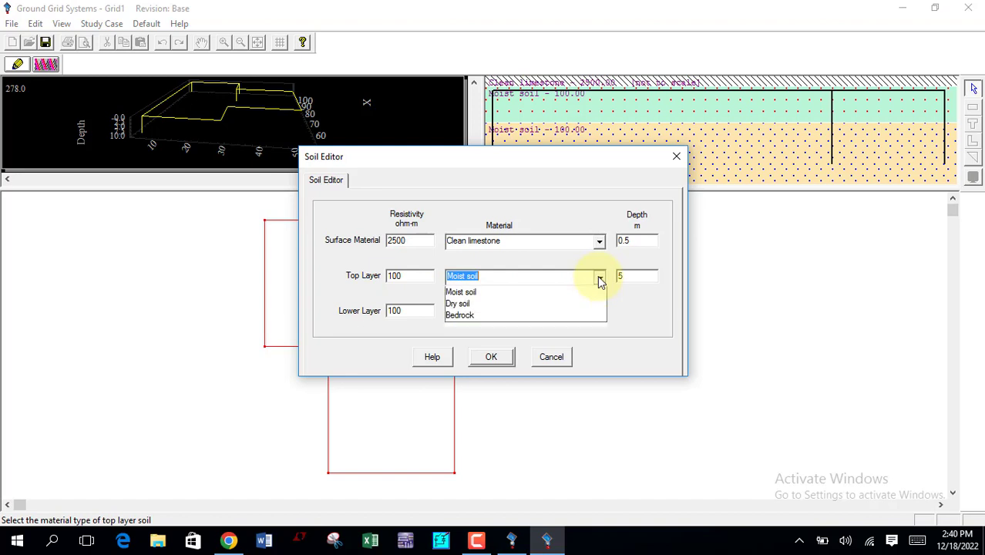
{"action": "left_click", "coordinate": [475, 316]}
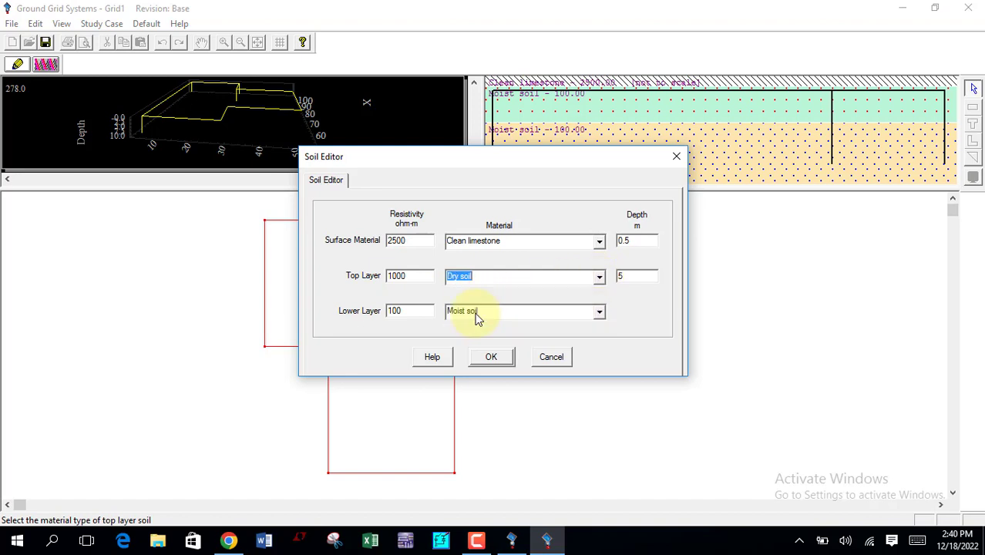
{"action": "left_click", "coordinate": [598, 279]}
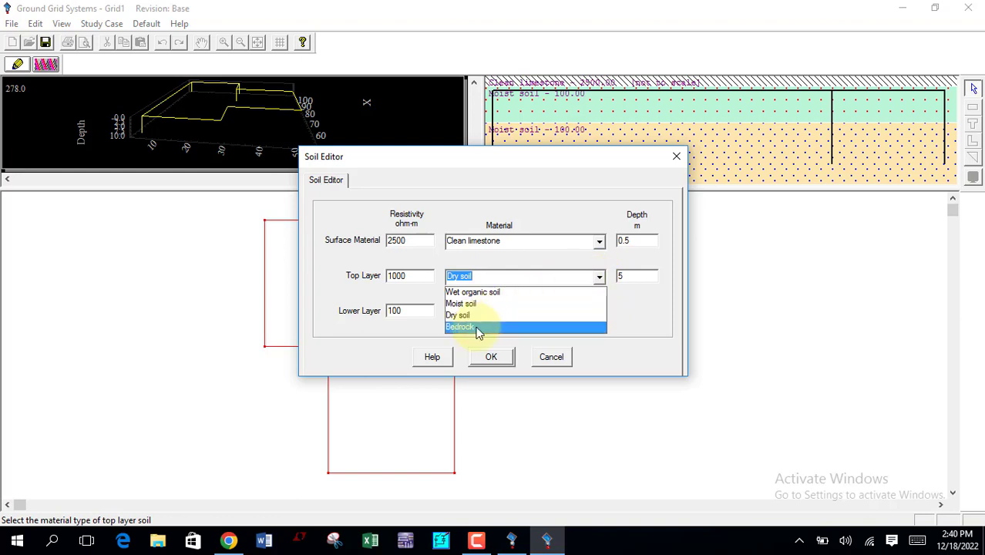
{"action": "left_click", "coordinate": [477, 328]}
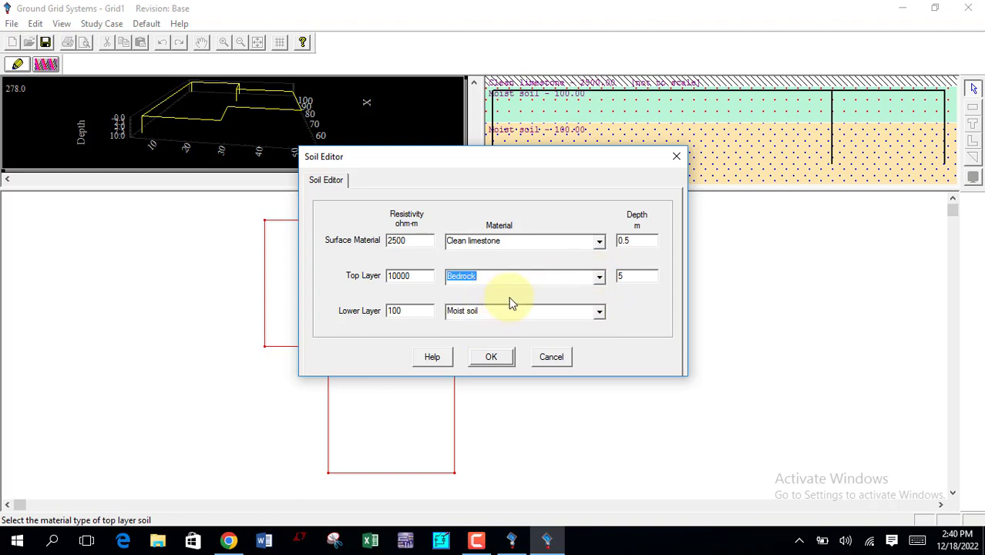
{"action": "left_click", "coordinate": [624, 277]}
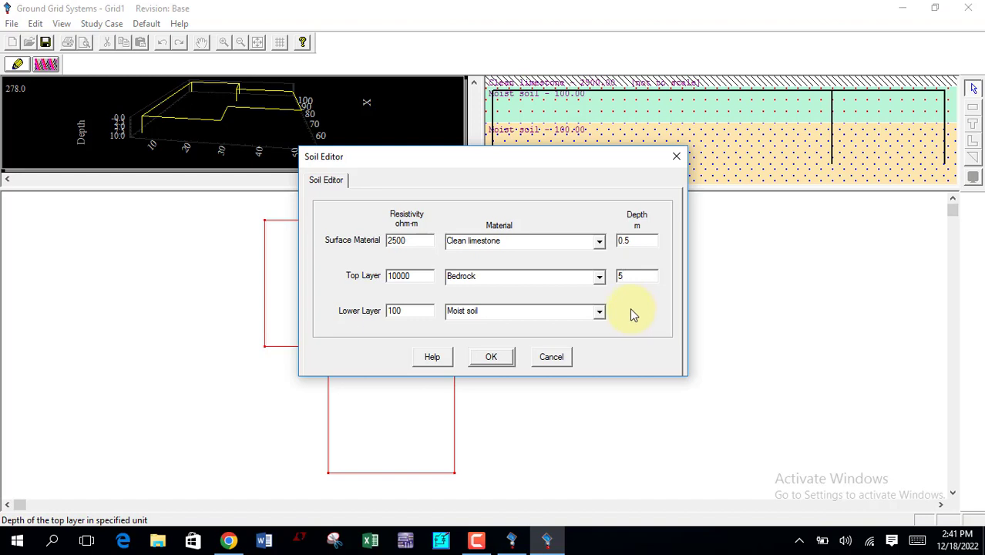
{"action": "left_click", "coordinate": [599, 277]}
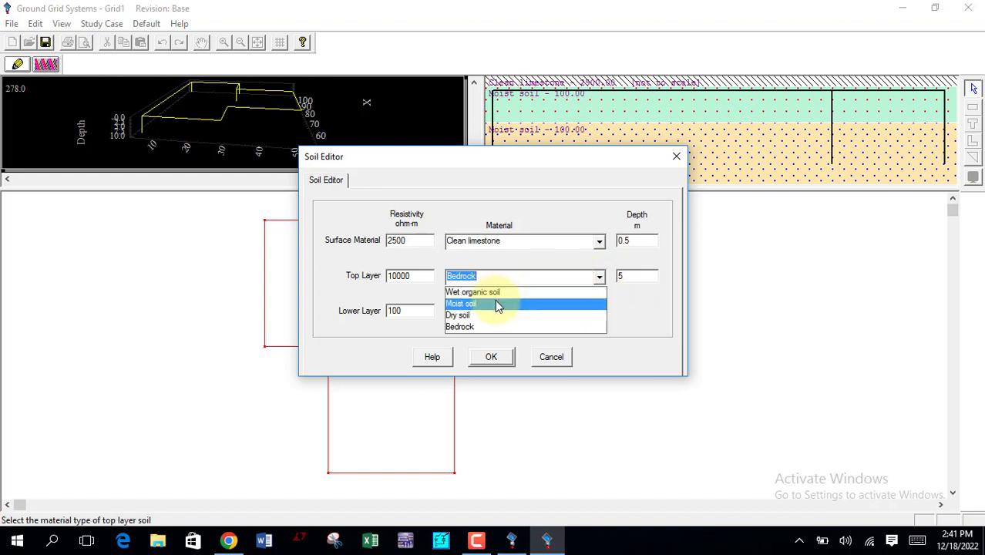
{"action": "left_click", "coordinate": [497, 305]}
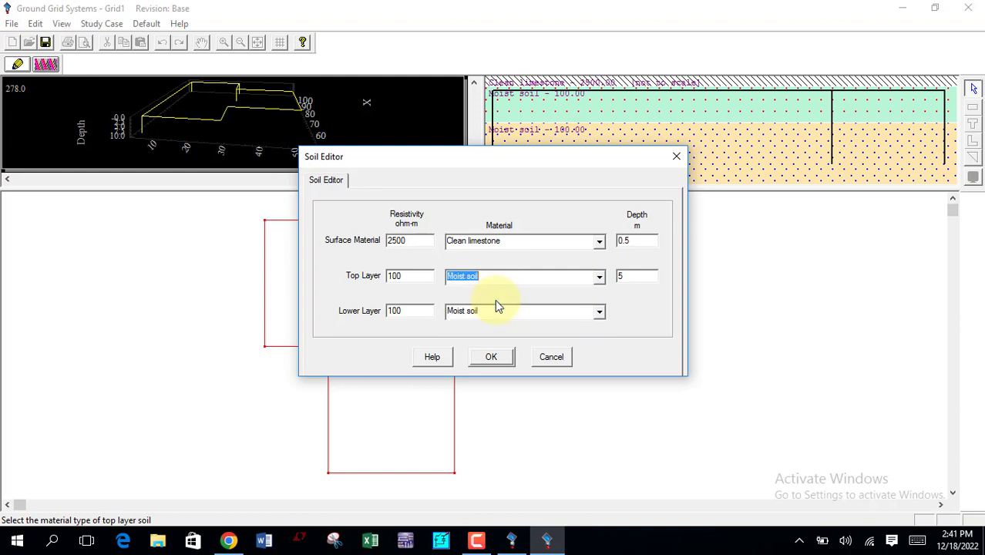
{"action": "left_click", "coordinate": [600, 313]}
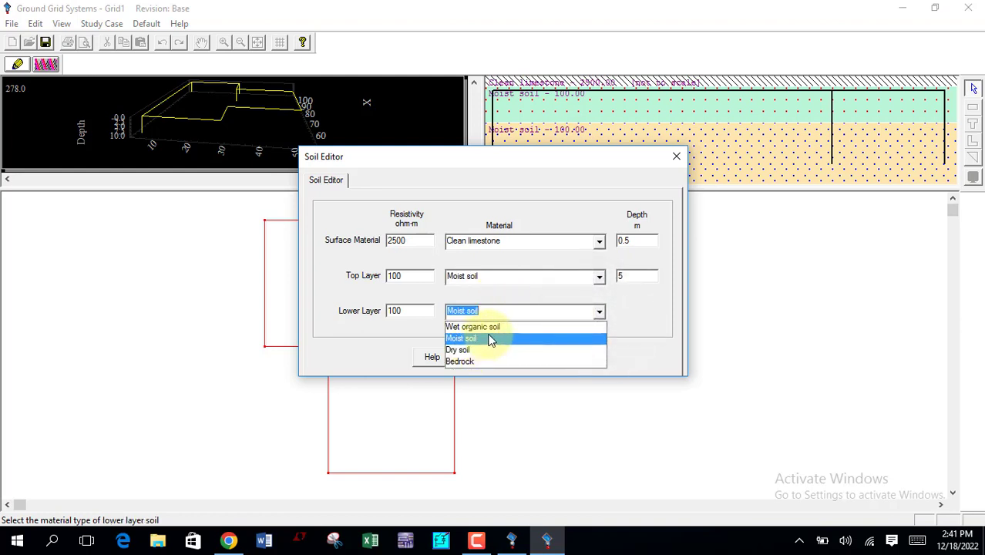
{"action": "left_click", "coordinate": [638, 325]}
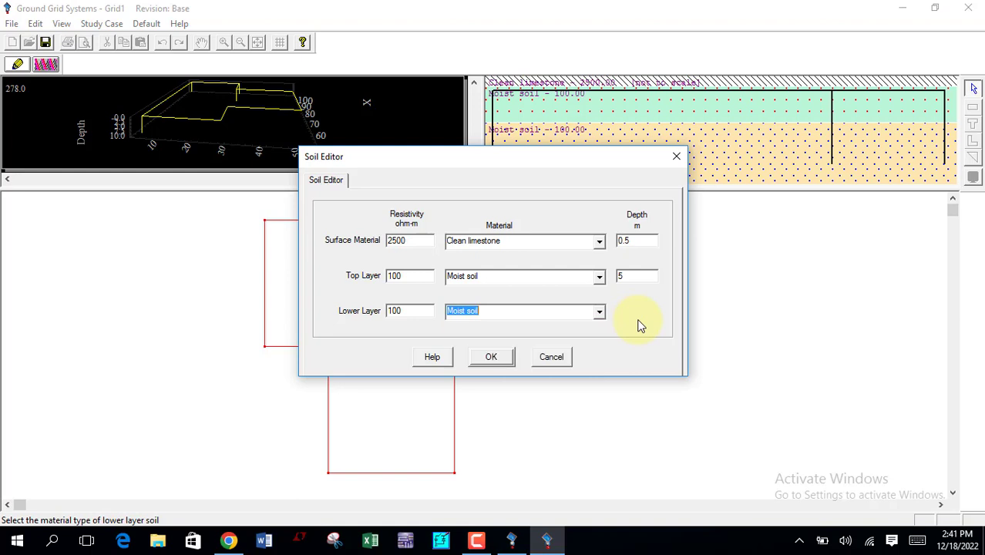
Step: Set the top layer material to Wet organic soil and apply the soil settings
{"action": "left_click", "coordinate": [599, 276]}
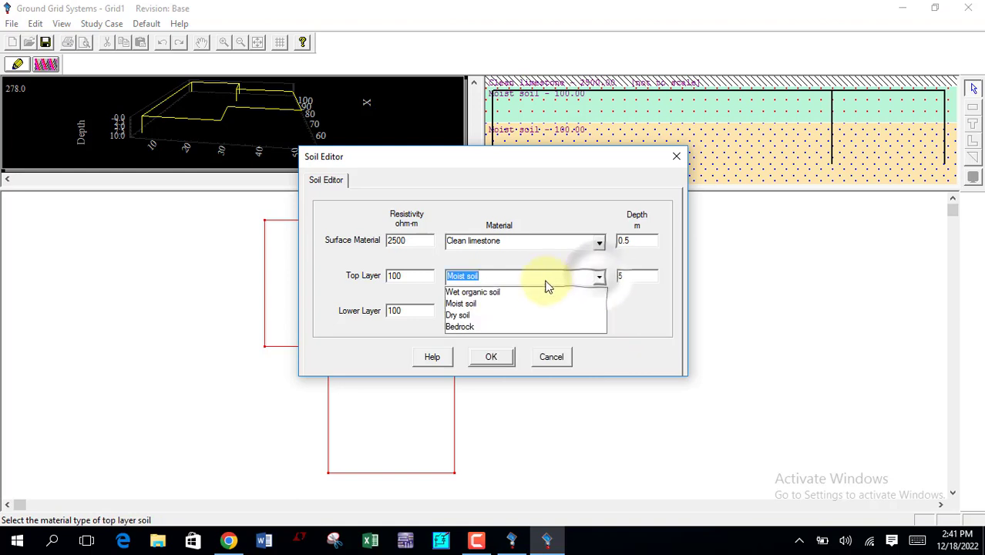
{"action": "left_click", "coordinate": [527, 293]}
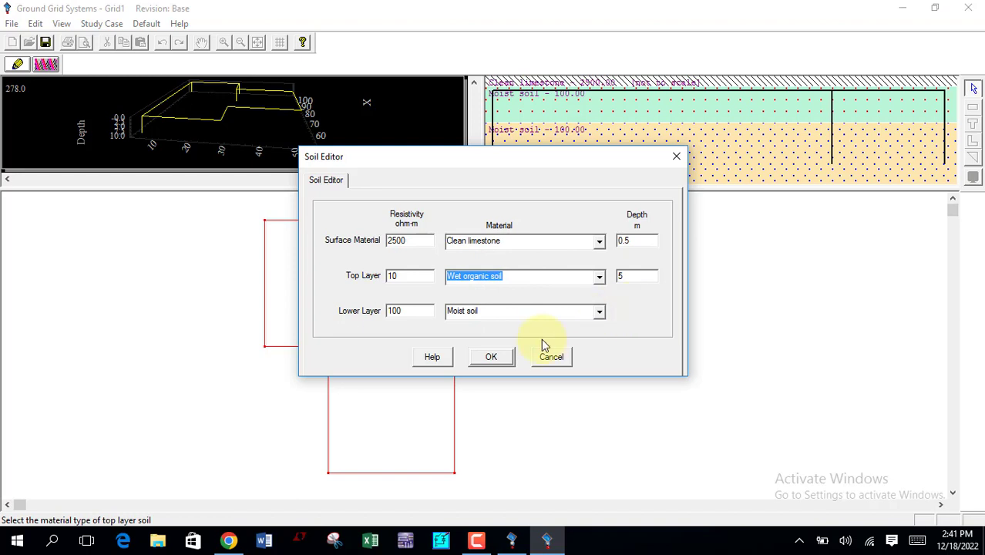
{"action": "left_click", "coordinate": [494, 357]}
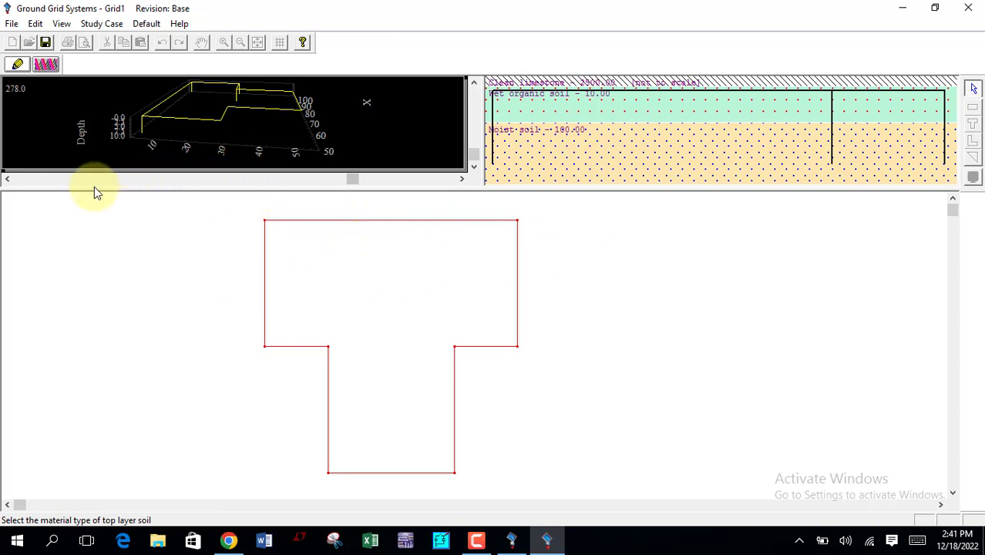
Step: Review the T-shaped grid's conductor size and type options and set the conductor cost to 1200 $/m
{"action": "double_click", "coordinate": [323, 222]}
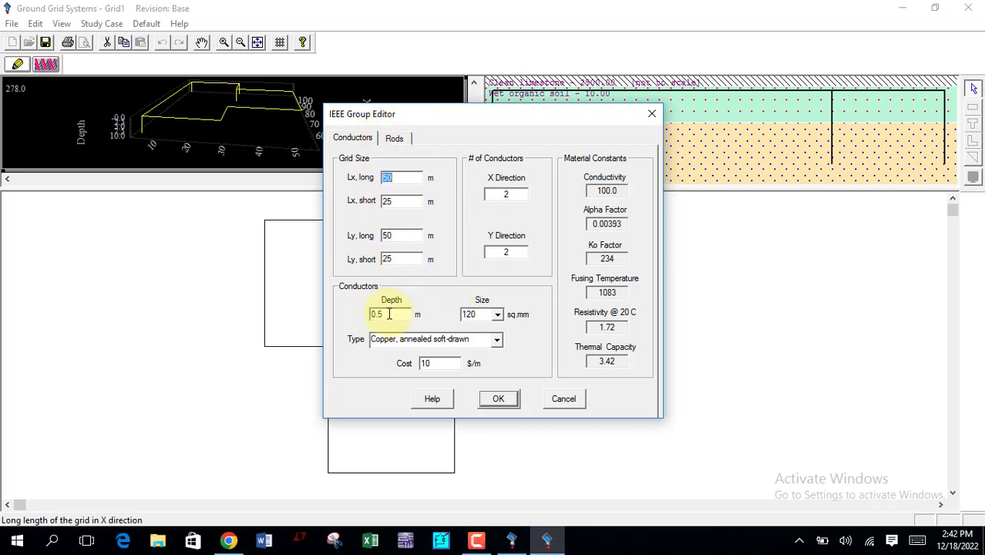
{"action": "left_click", "coordinate": [500, 319]}
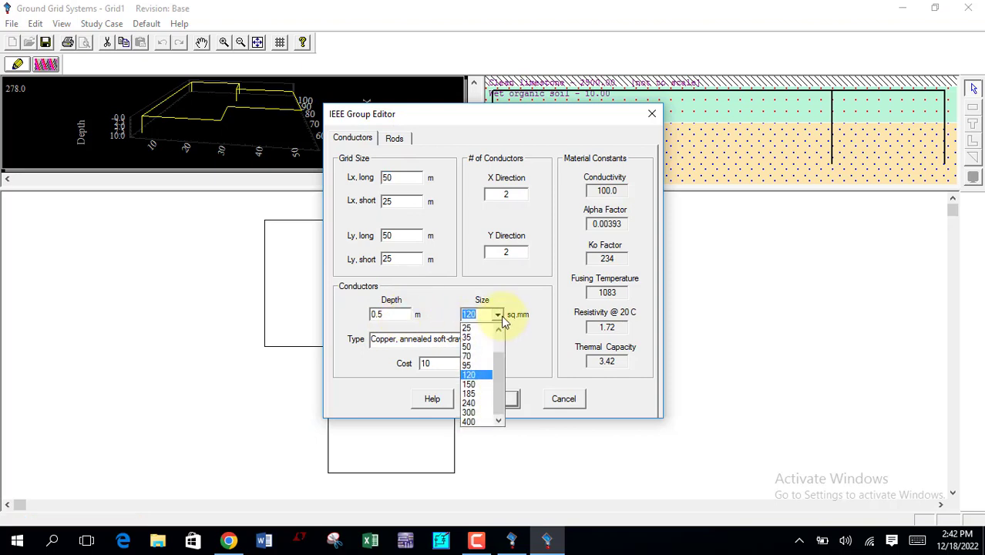
{"action": "left_click", "coordinate": [502, 319]}
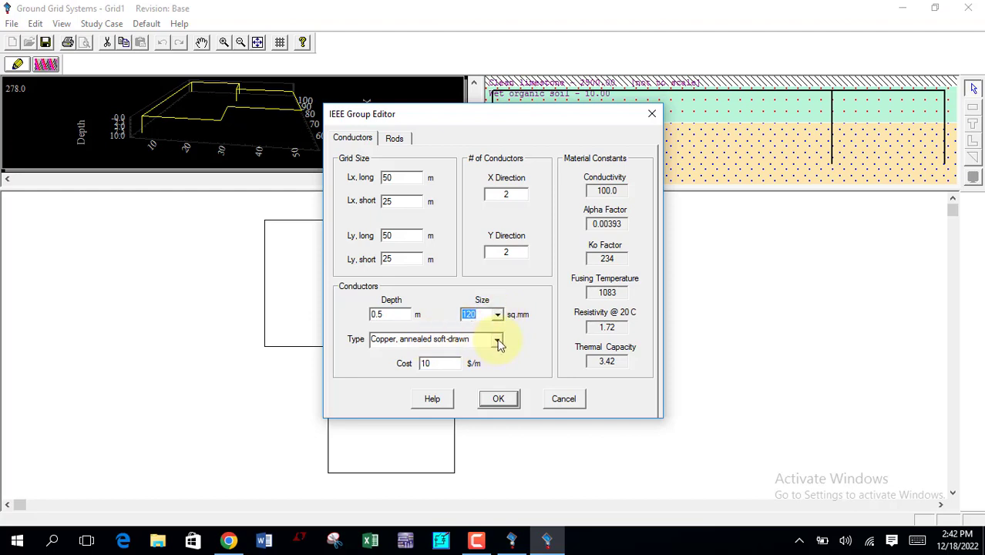
{"action": "left_click", "coordinate": [498, 342]}
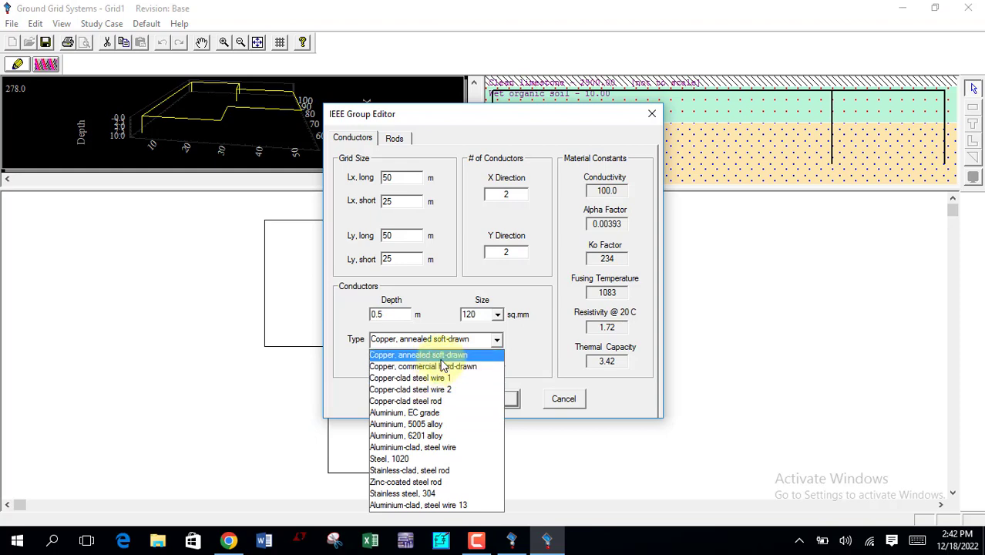
{"action": "left_click", "coordinate": [539, 347]}
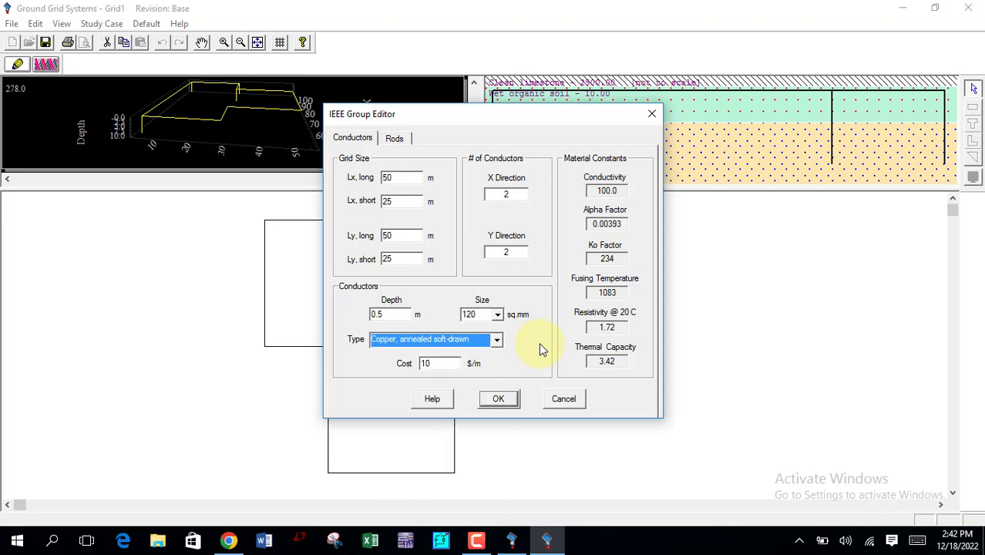
{"action": "left_click", "coordinate": [438, 367]}
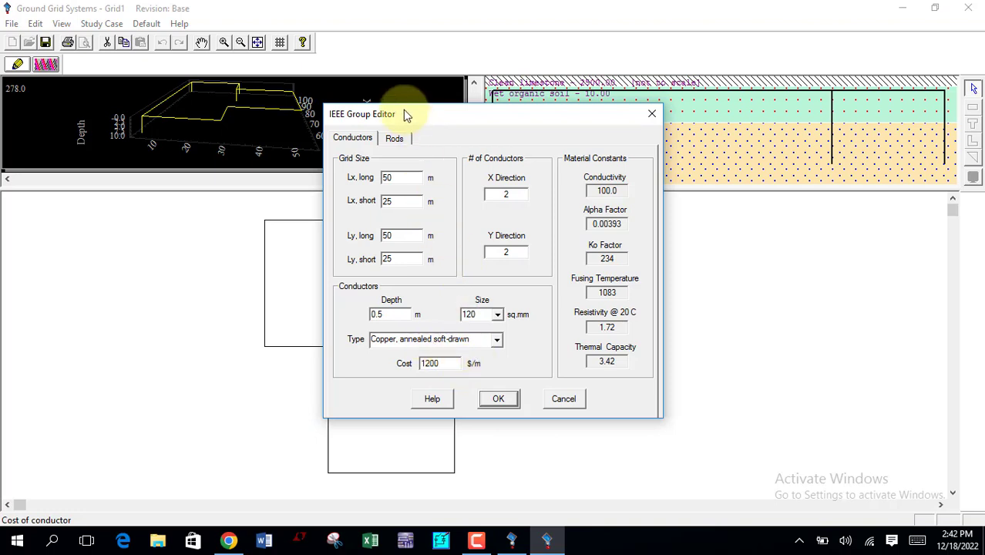
Step: Review the ground rod properties and arrangement options of the T-shaped grid and apply the group settings
{"action": "left_click", "coordinate": [397, 138]}
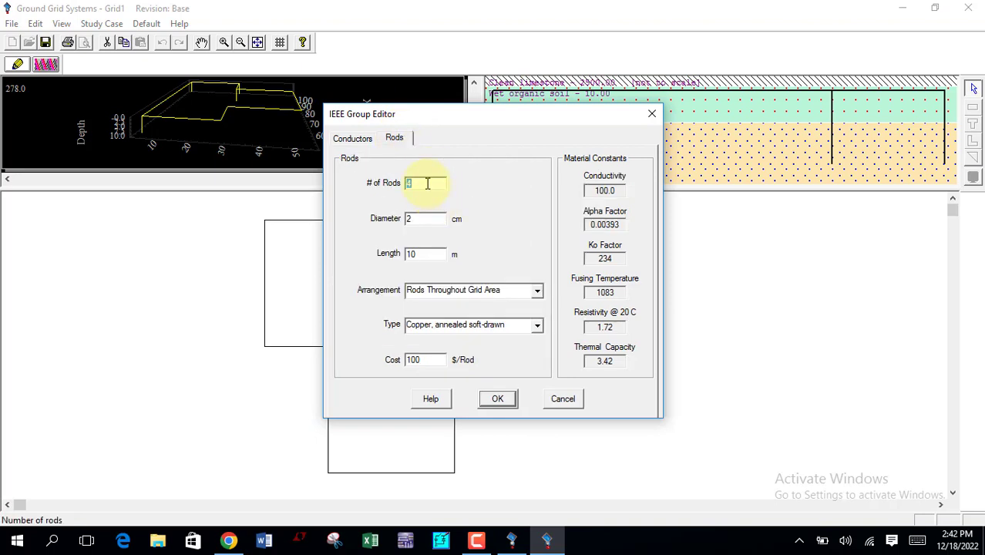
{"action": "left_click", "coordinate": [433, 254]}
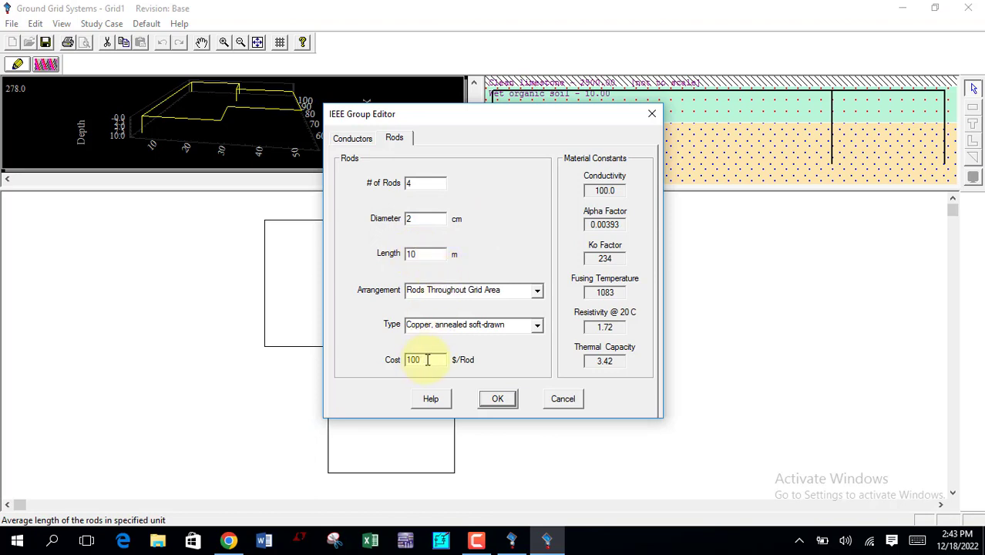
{"action": "left_click", "coordinate": [537, 293]}
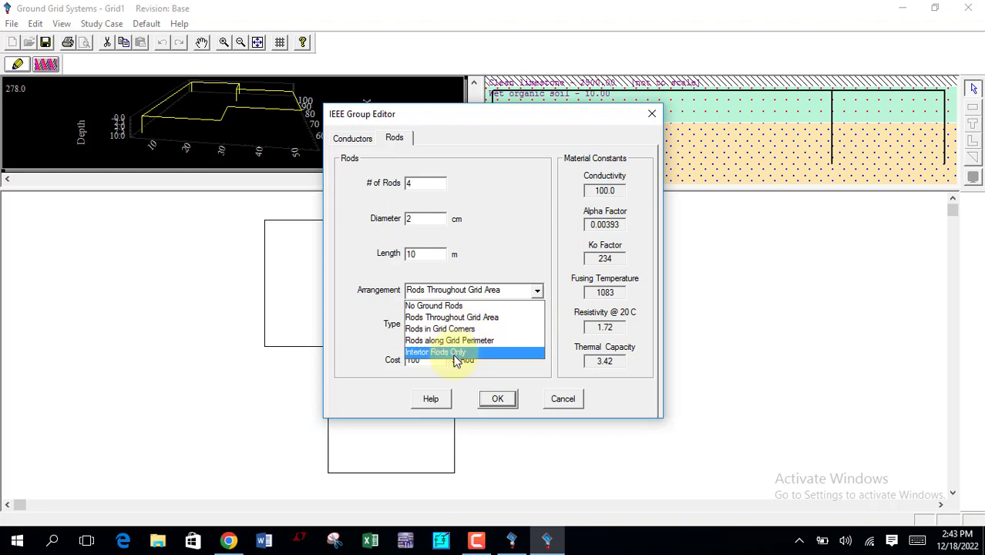
{"action": "left_click", "coordinate": [497, 246]}
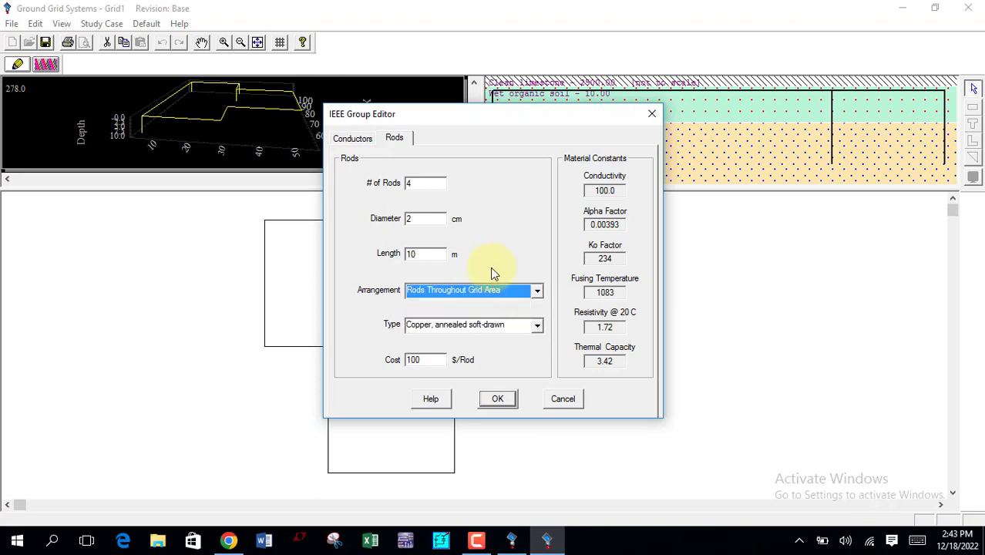
{"action": "left_click", "coordinate": [488, 397]}
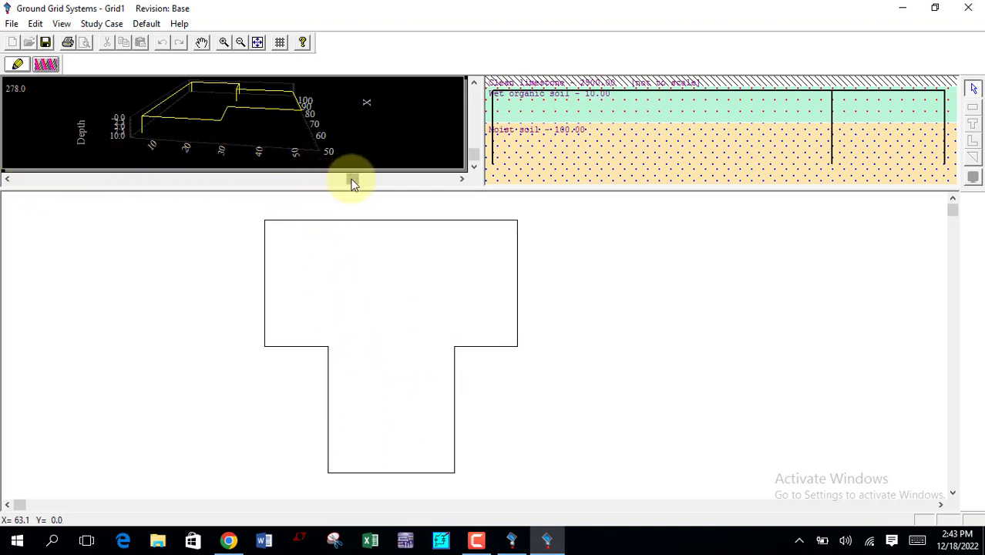
Step: Switch to the ground grid study mode and confirm study case GRD1 with the ground short-circuit current source set to User Specified
{"action": "left_click_drag", "start_coordinate": [353, 182], "coordinate": [294, 182]}
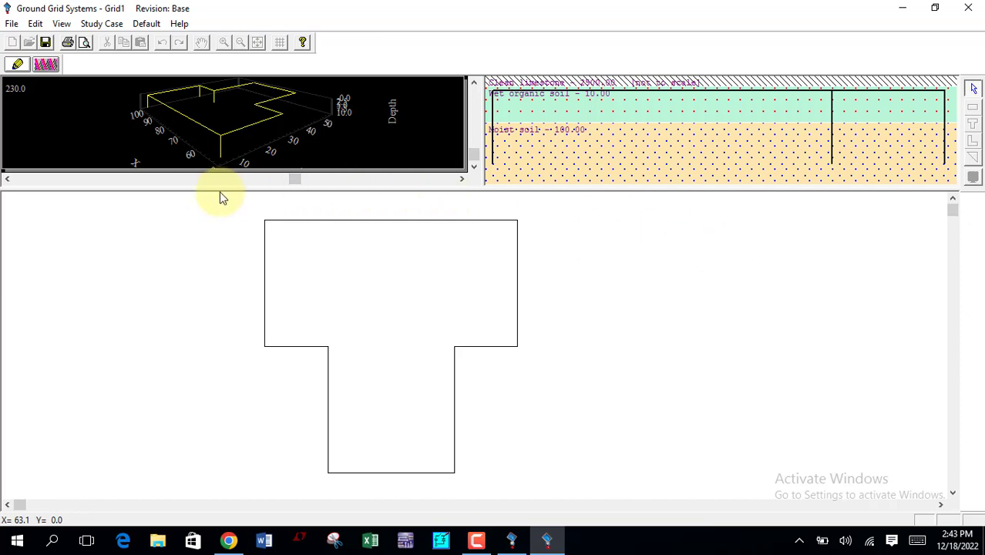
{"action": "left_click", "coordinate": [44, 69]}
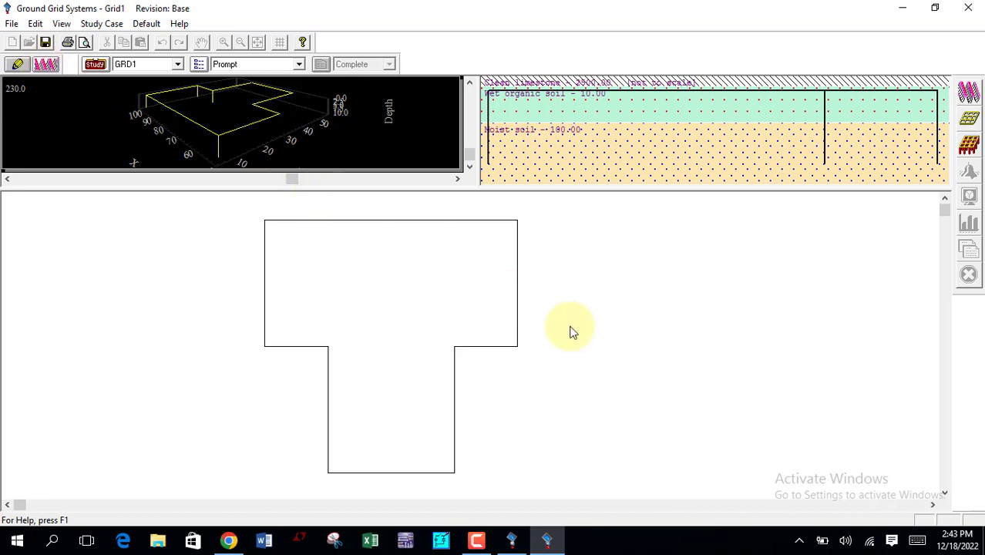
{"action": "left_click", "coordinate": [96, 65]}
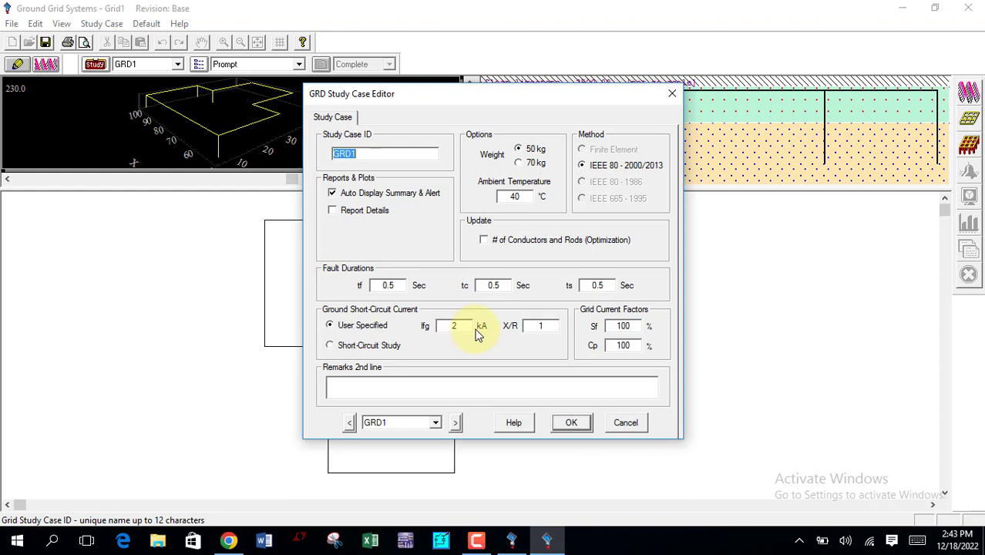
{"action": "left_click", "coordinate": [386, 347]}
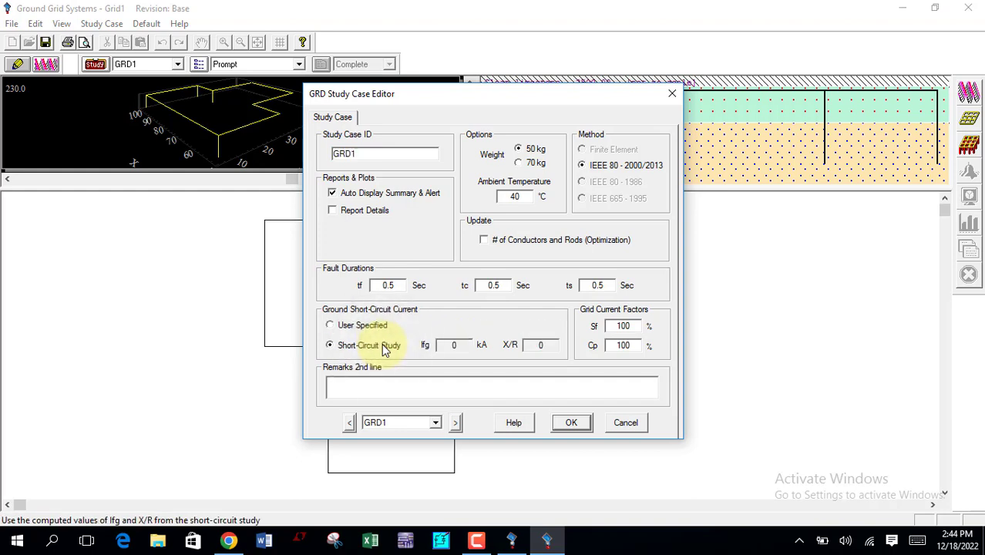
{"action": "left_click", "coordinate": [378, 332]}
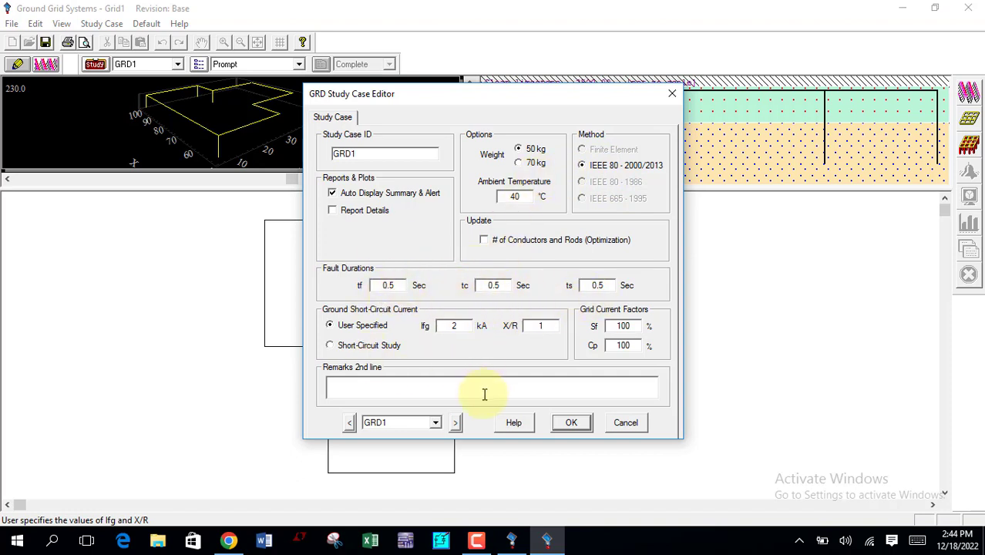
{"action": "left_click", "coordinate": [571, 425]}
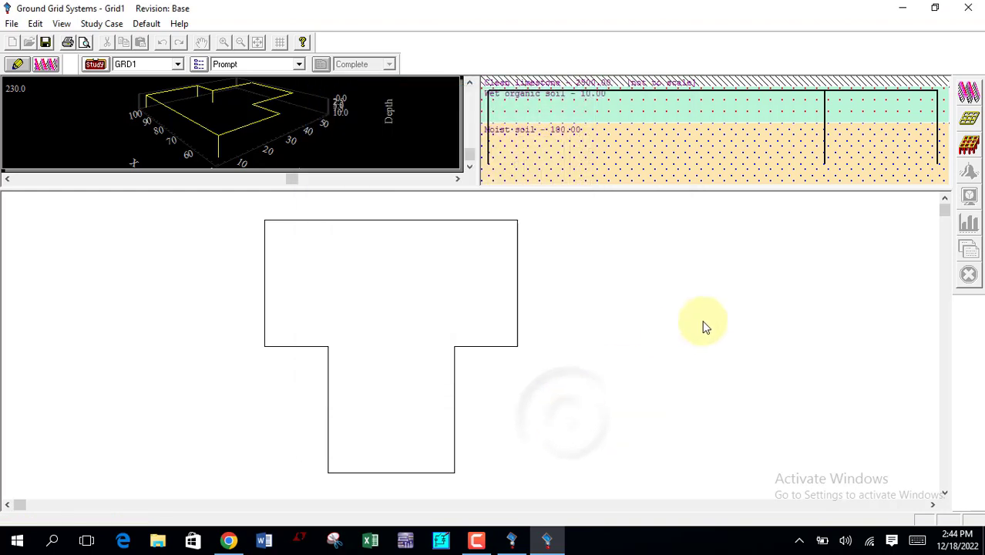
Step: Run the ground-grid calculation with the report name Untitled and the calculation with optimized numbers of conductors, closing each result summary
{"action": "left_click", "coordinate": [970, 92]}
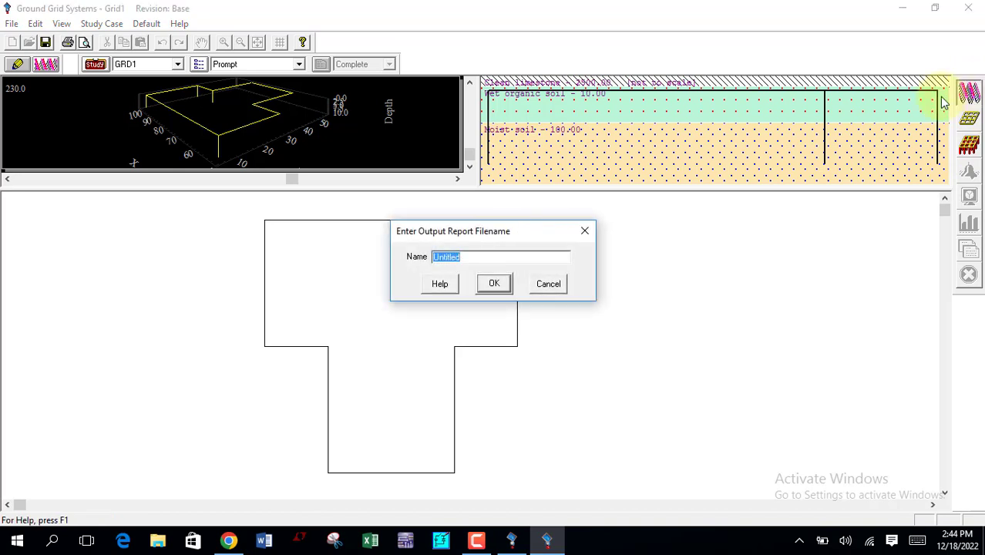
{"action": "left_click", "coordinate": [494, 284]}
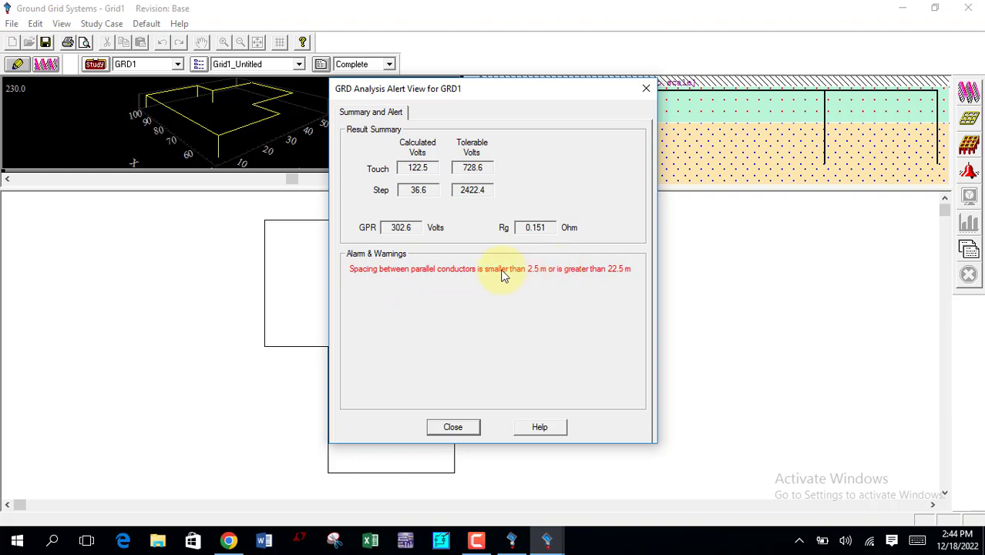
{"action": "left_click", "coordinate": [454, 426]}
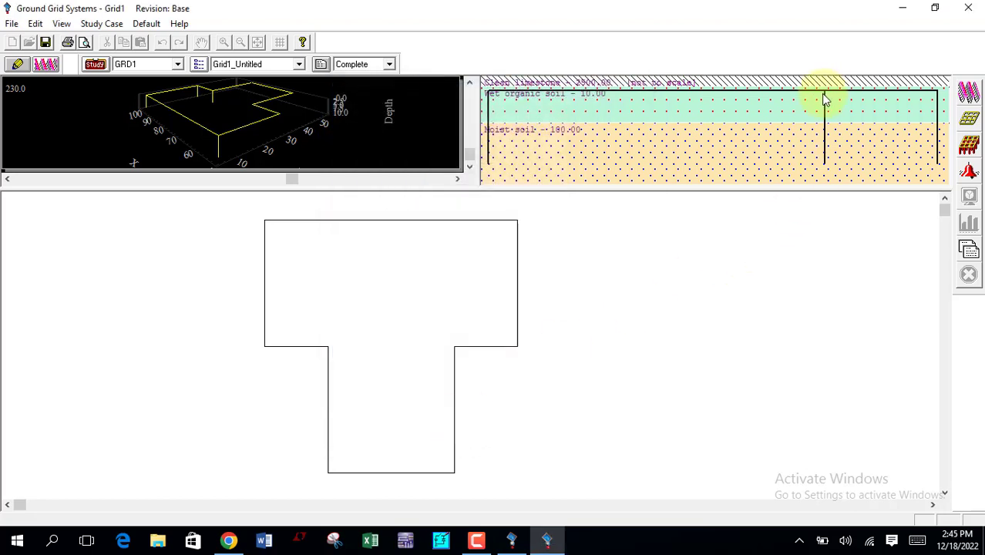
{"action": "left_click", "coordinate": [967, 119]}
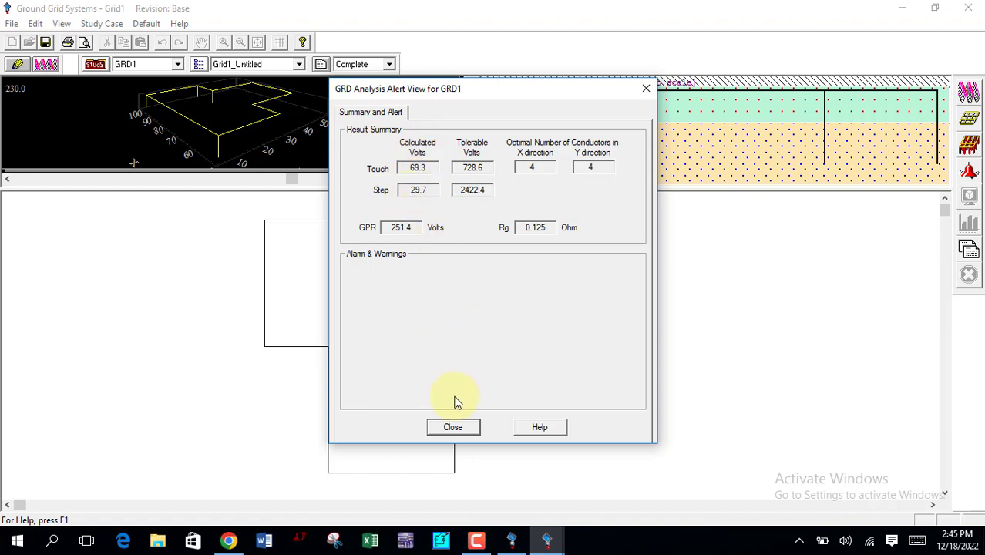
{"action": "left_click", "coordinate": [453, 428]}
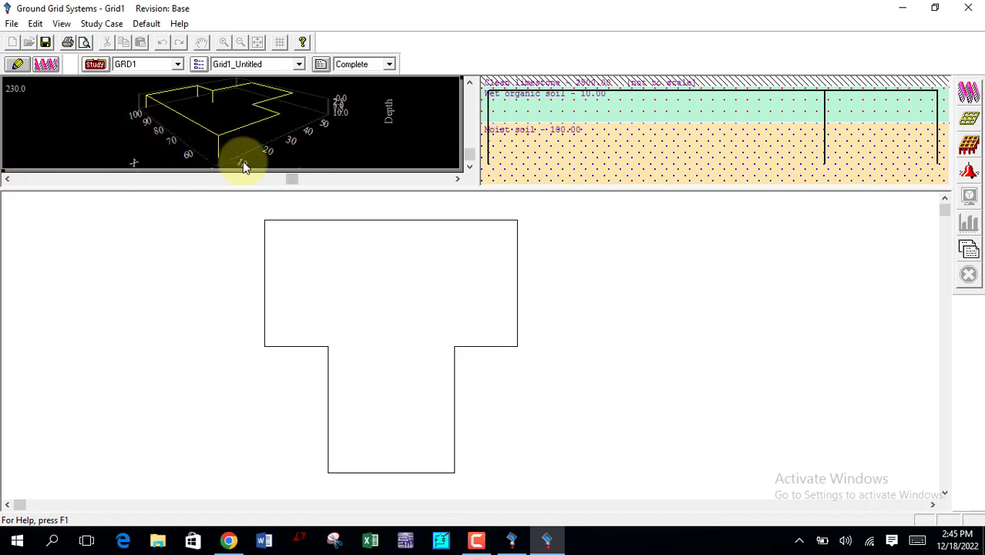
Step: Examine the print preview of the grid's 3D view from two different rotation angles
{"action": "left_click_drag", "start_coordinate": [288, 180], "coordinate": [337, 172]}
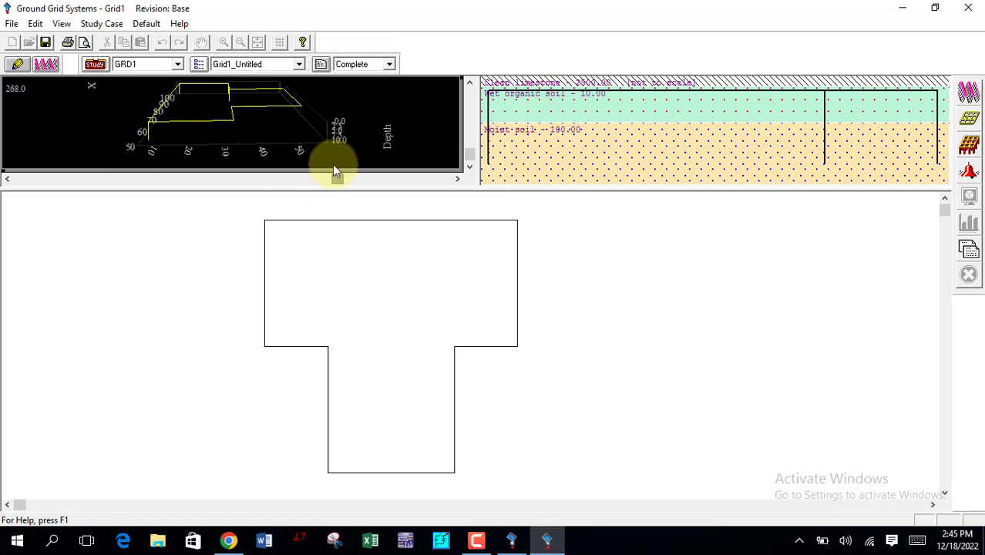
{"action": "left_click", "coordinate": [84, 43]}
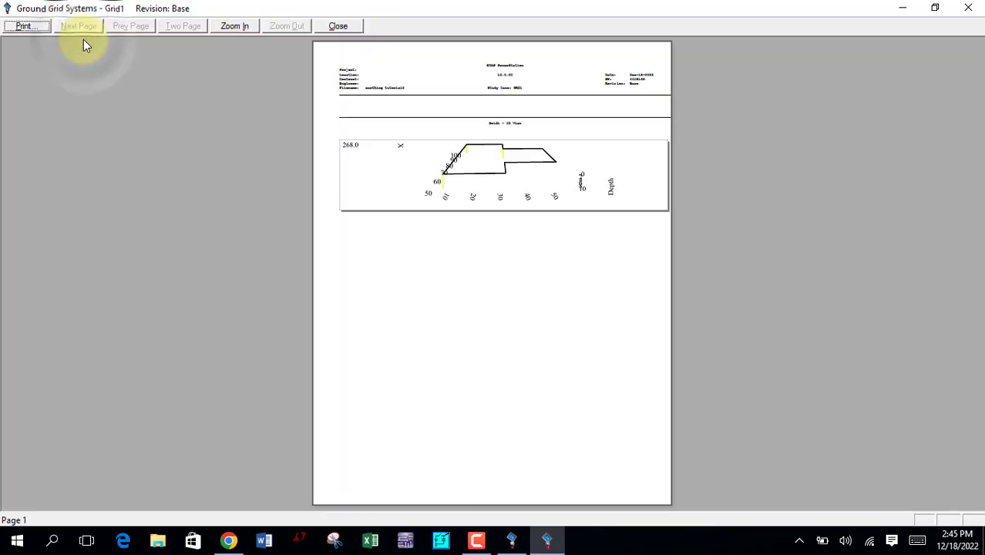
{"action": "left_click", "coordinate": [495, 172]}
{"action": "left_click", "coordinate": [493, 208]}
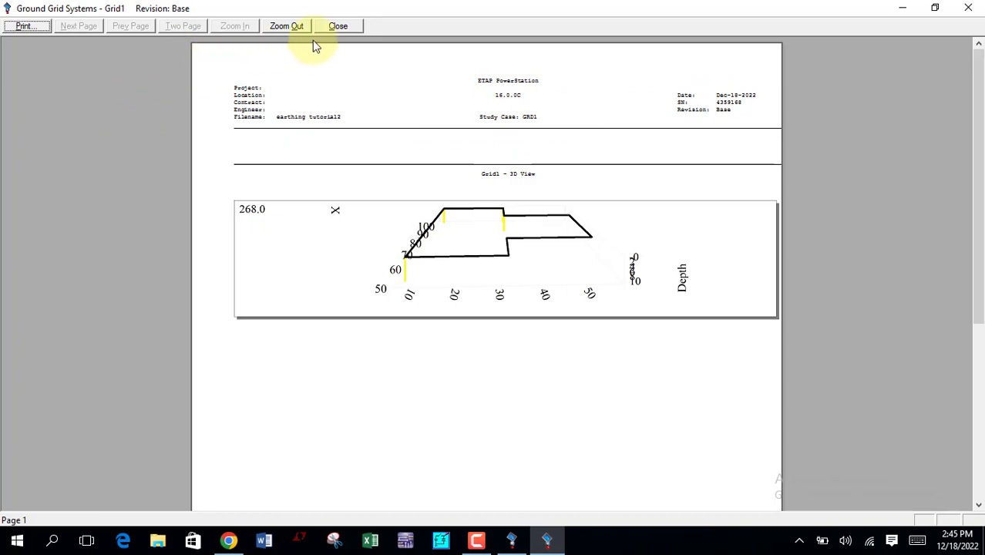
{"action": "left_click", "coordinate": [338, 28]}
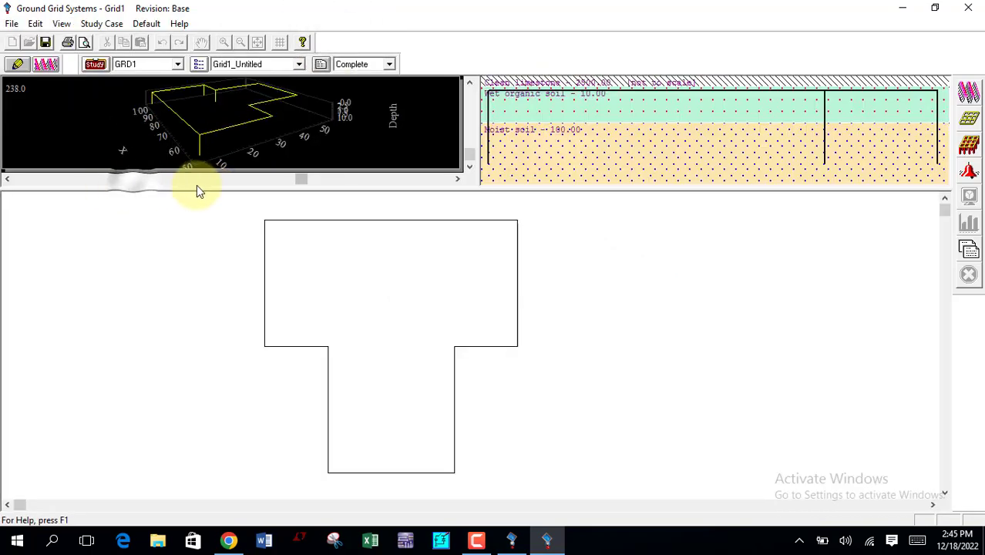
{"action": "left_click", "coordinate": [87, 45]}
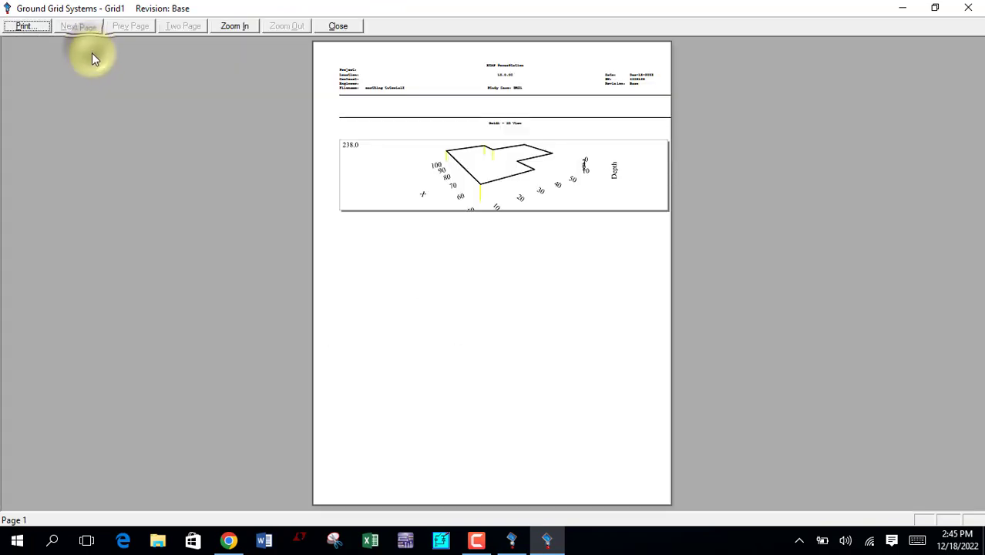
{"action": "left_click", "coordinate": [343, 31]}
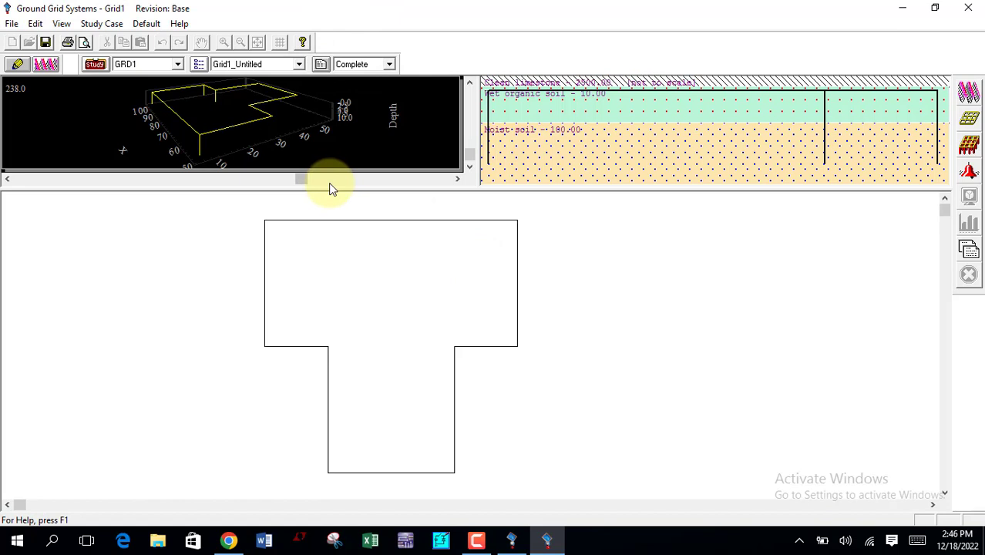
Step: Generate the Complete ground grid report in PDF format
{"action": "left_click", "coordinate": [968, 254]}
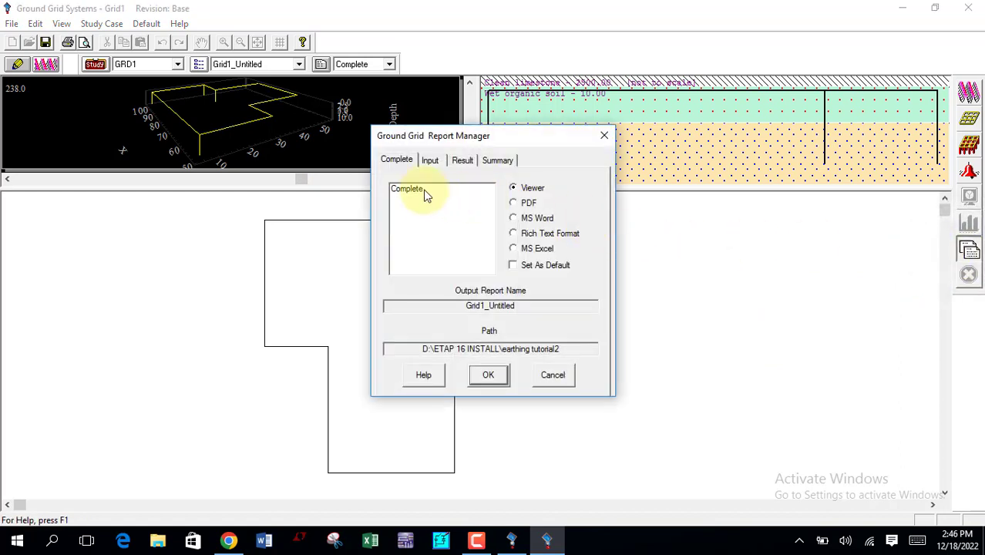
{"action": "left_click", "coordinate": [424, 193]}
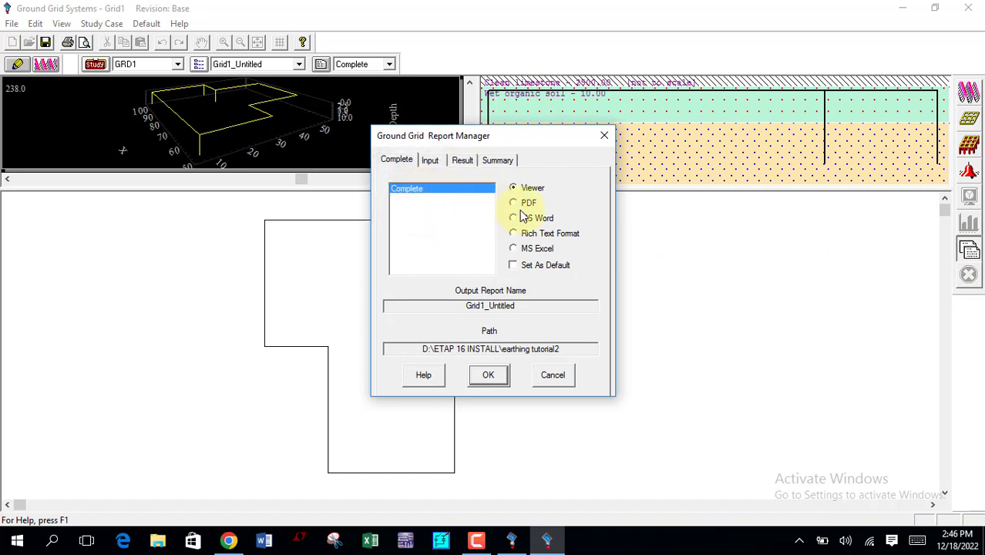
{"action": "left_click", "coordinate": [489, 378]}
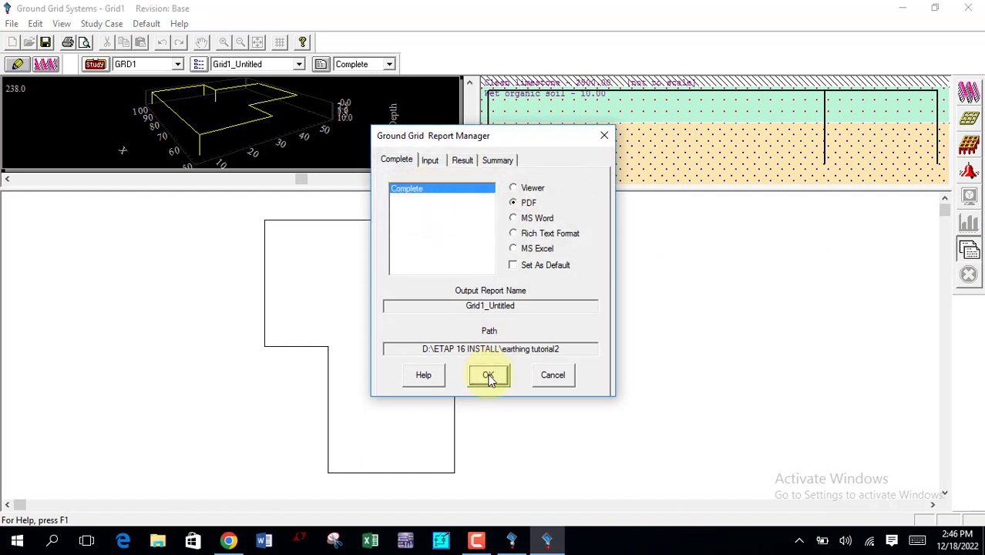
{"action": "left_click", "coordinate": [488, 376]}
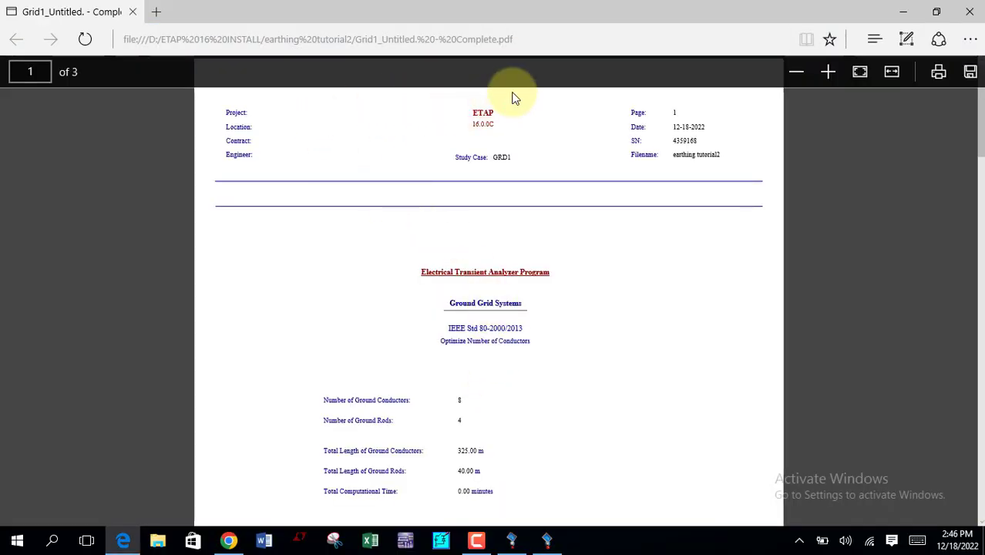
Step: Examine the PDF report's conductor and rod data, grid configuration, total cost and ground grid summary
{"action": "left_click", "coordinate": [828, 72]}
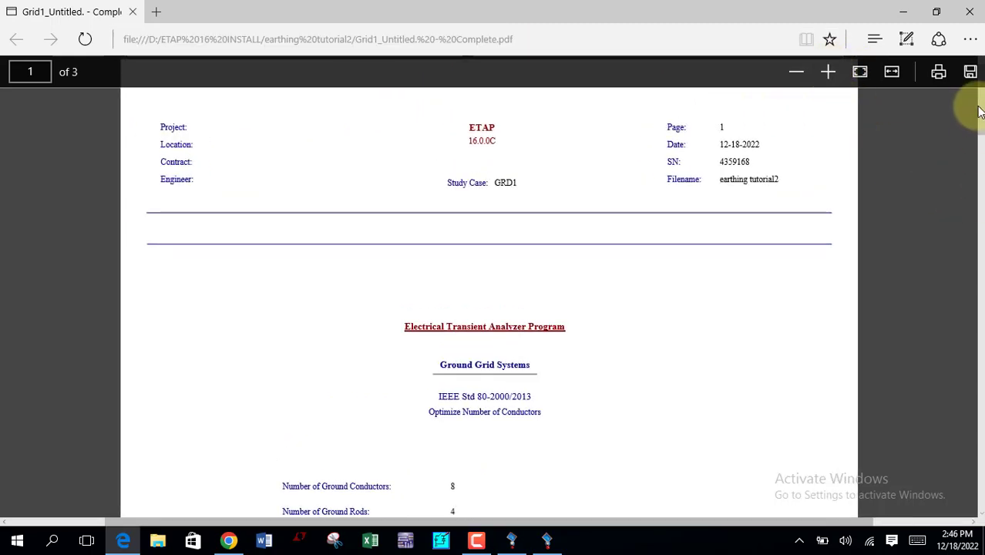
{"action": "scroll", "coordinate": [971, 99], "scroll_direction": "down", "scroll_amount": 1}
{"action": "scroll", "coordinate": [981, 121], "scroll_direction": "up", "scroll_amount": 1}
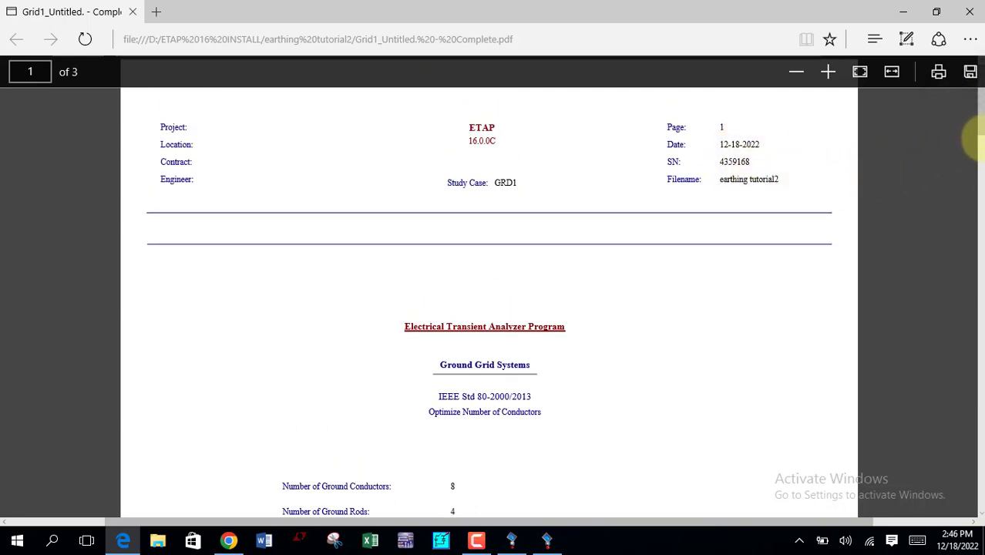
{"action": "scroll", "coordinate": [970, 133], "scroll_direction": "down", "scroll_amount": 4}
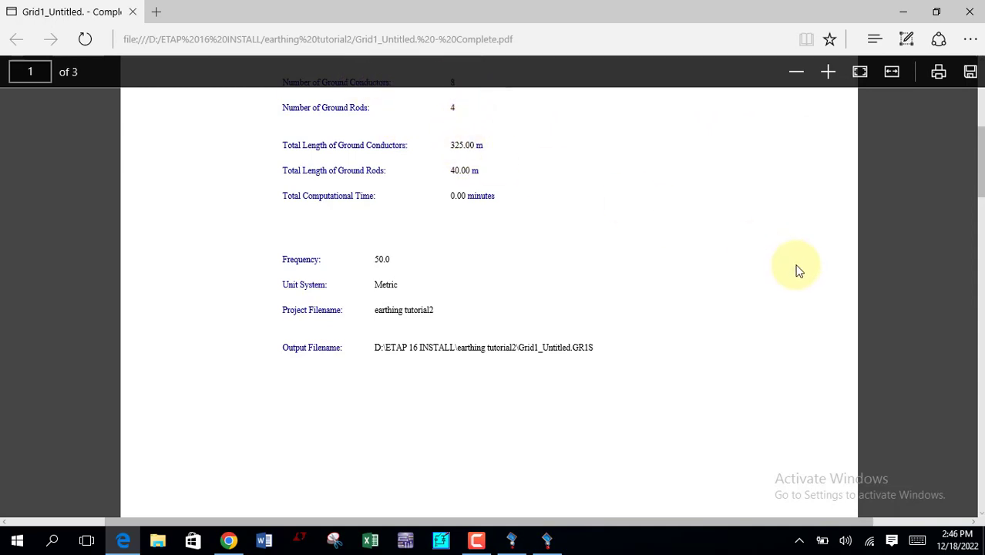
{"action": "scroll", "coordinate": [978, 173], "scroll_direction": "up", "scroll_amount": 1}
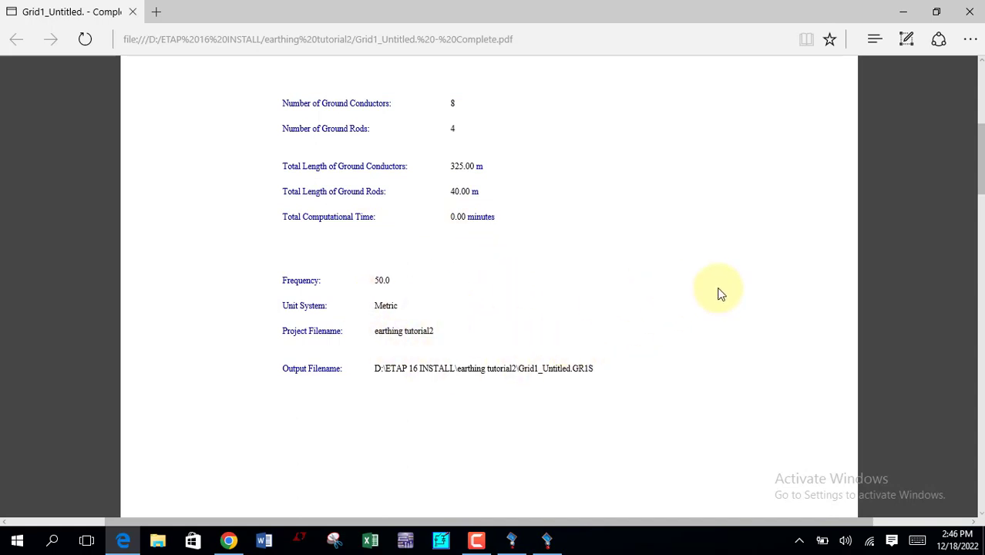
{"action": "mouse_move", "coordinate": [974, 74]}
{"action": "left_click_drag", "start_coordinate": [980, 137], "coordinate": [980, 334]}
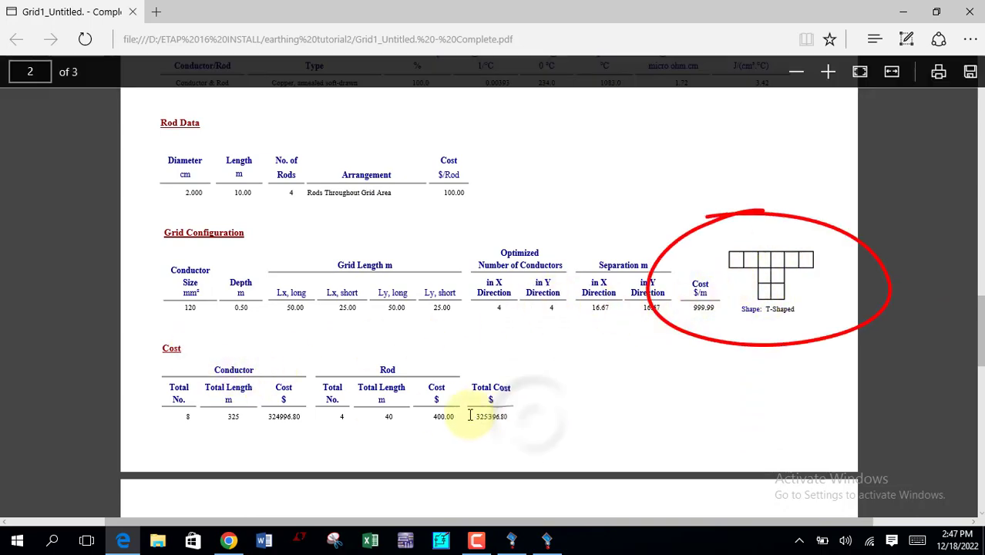
{"action": "left_click_drag", "start_coordinate": [478, 416], "coordinate": [530, 412]}
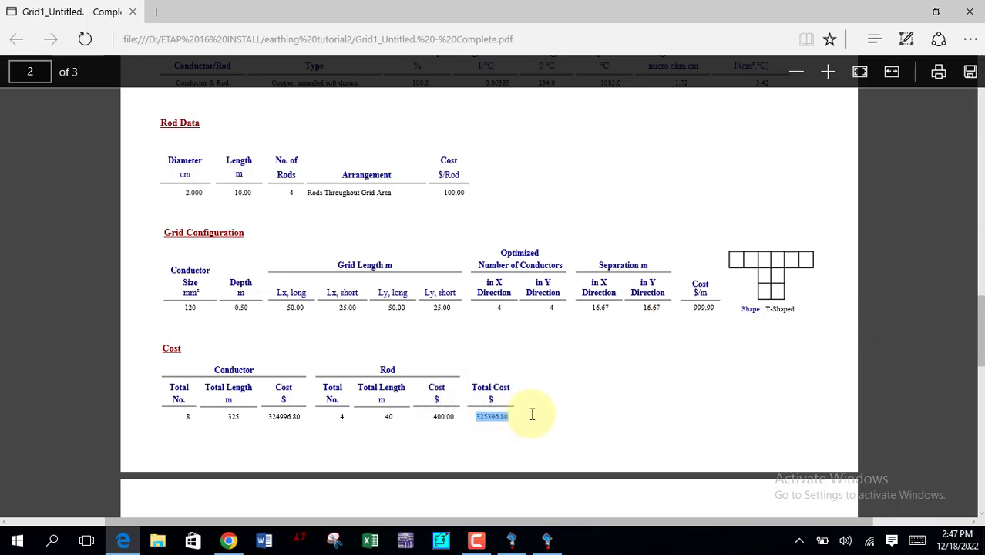
{"action": "left_click", "coordinate": [532, 414]}
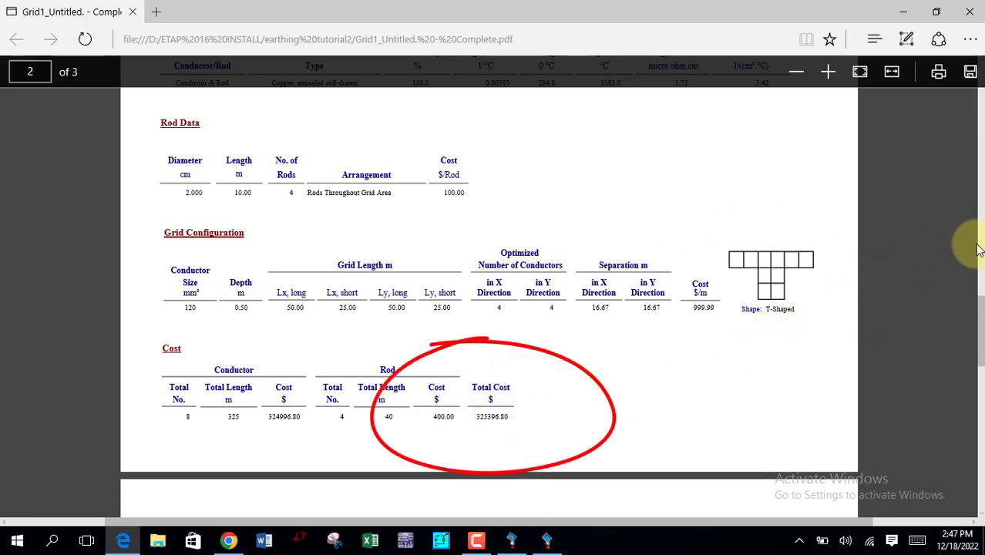
{"action": "scroll", "coordinate": [970, 348], "scroll_direction": "down", "scroll_amount": 3}
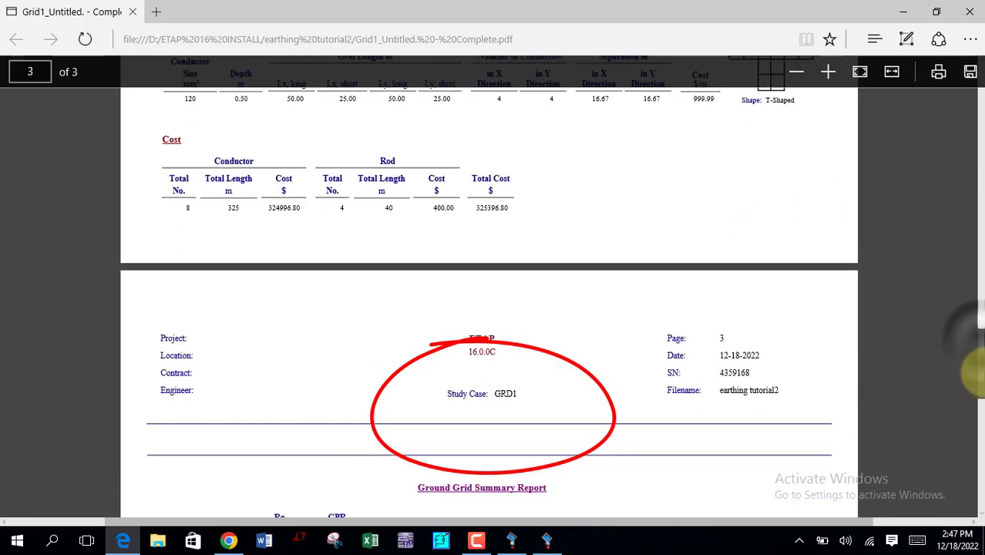
{"action": "scroll", "coordinate": [973, 373], "scroll_direction": "down", "scroll_amount": 4}
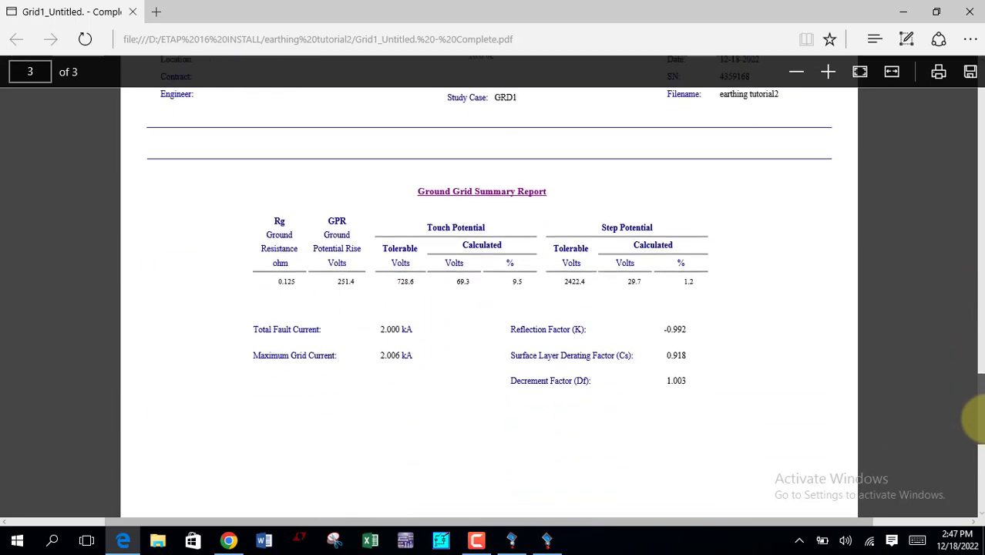
Step: Finish reviewing the ground grid summary, close the PDF report, and close the IEEE ground grid without saving its changes
{"action": "scroll", "coordinate": [977, 422], "scroll_direction": "down", "scroll_amount": 1}
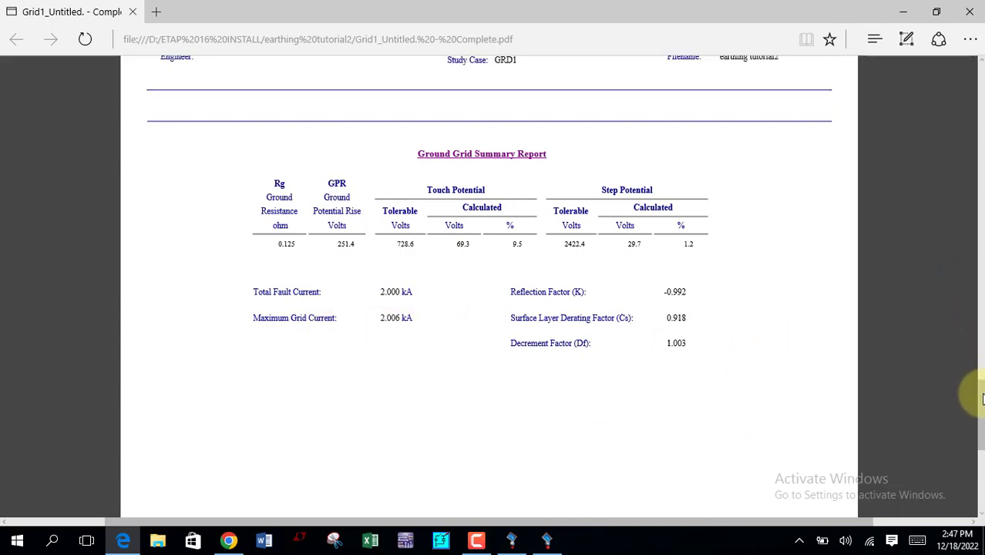
{"action": "left_click_drag", "start_coordinate": [980, 398], "coordinate": [970, 71]}
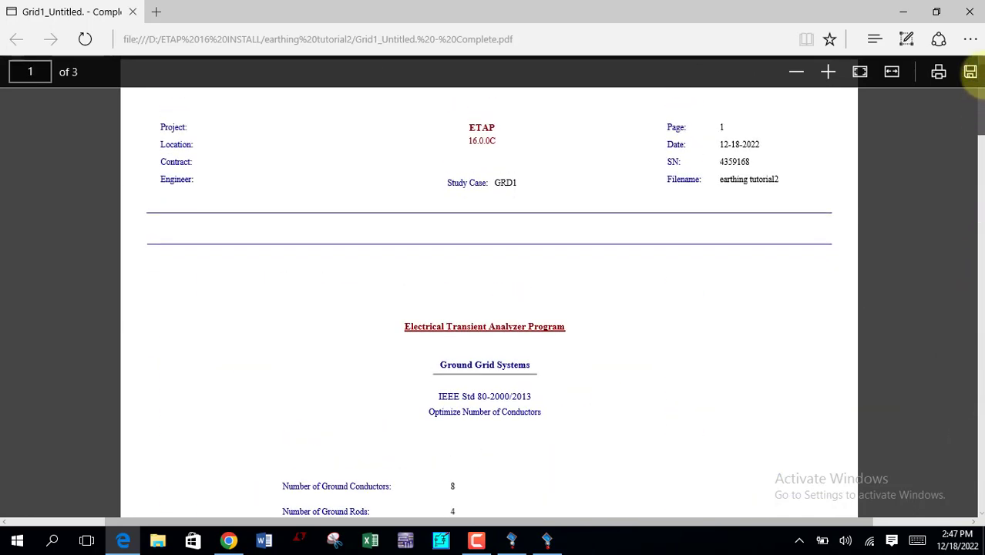
{"action": "left_click", "coordinate": [971, 12]}
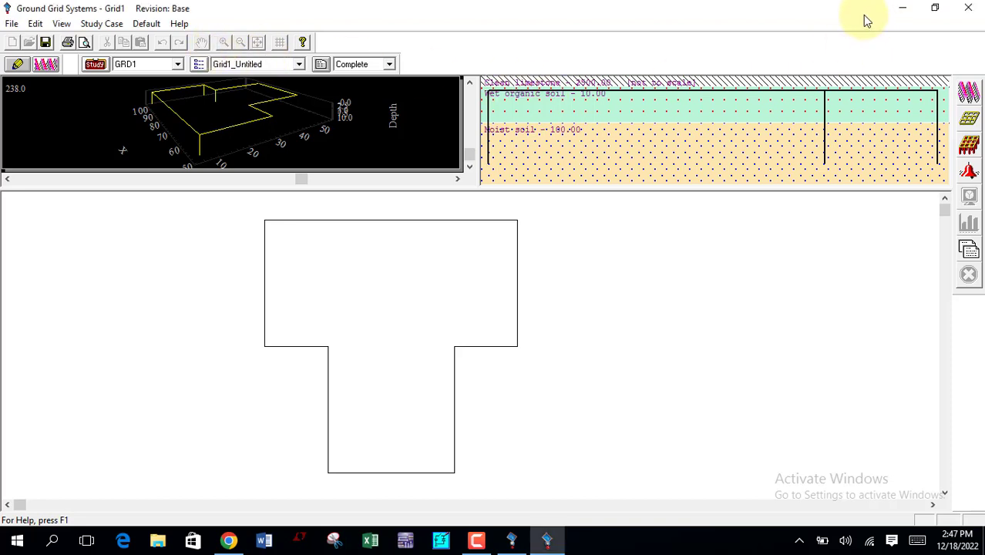
{"action": "left_click", "coordinate": [970, 9]}
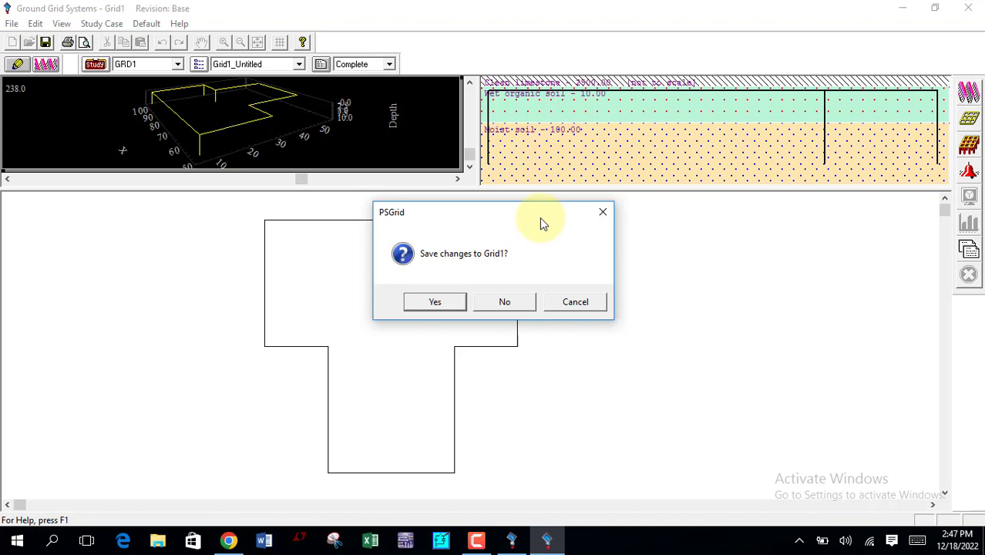
{"action": "left_click", "coordinate": [484, 304]}
Step: Reopen the ground grid with the Finite Element Method (FEM) as study model and maximize its window
{"action": "double_click", "coordinate": [450, 260]}
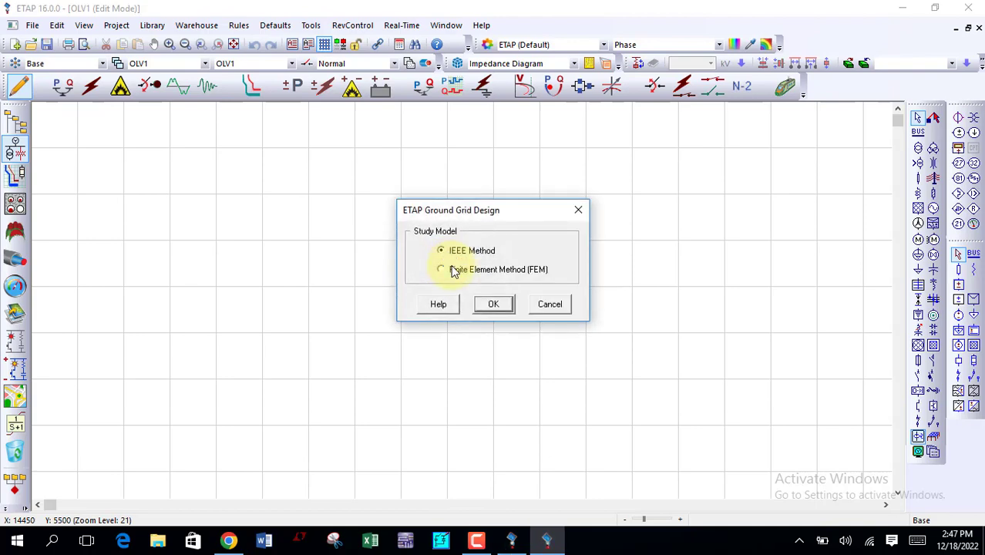
{"action": "left_click", "coordinate": [456, 273]}
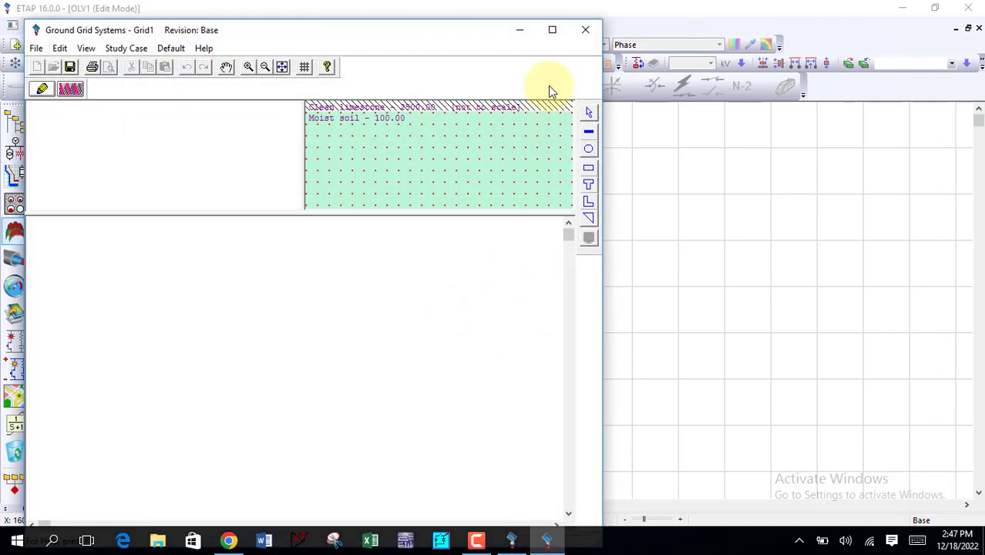
{"action": "left_click", "coordinate": [553, 31]}
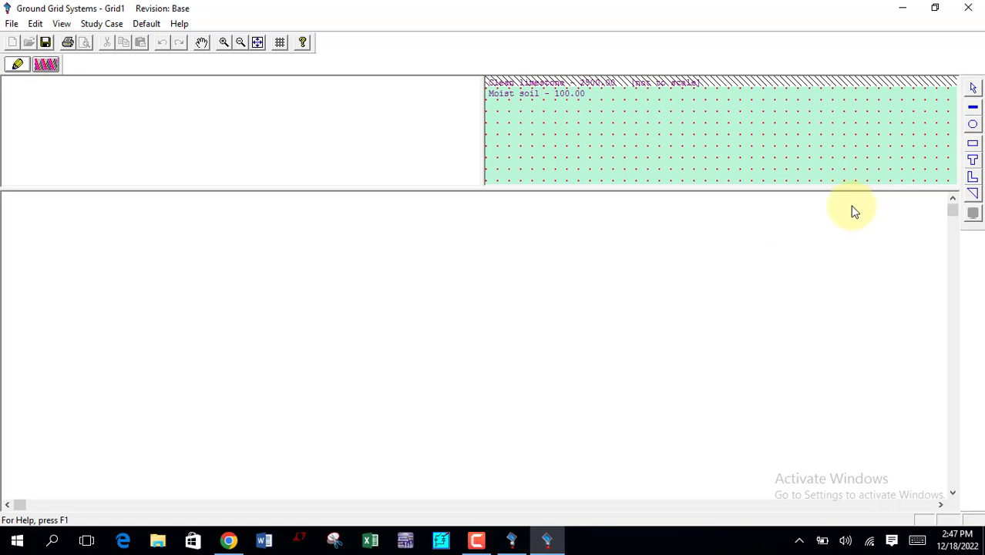
Step: Place a FEM T-shaped grid in the empty layout so that the whole shape fits in view
{"action": "left_click", "coordinate": [972, 161]}
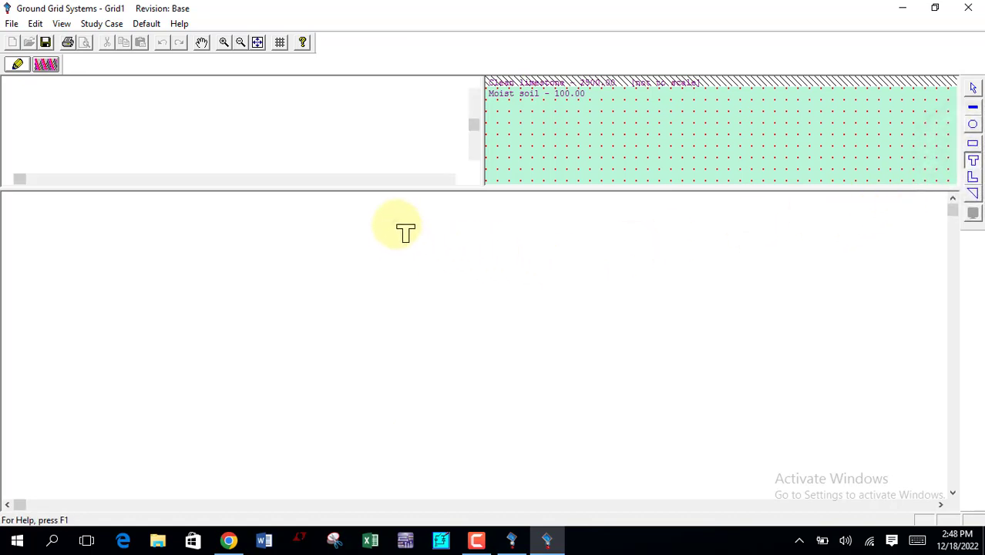
{"action": "left_click", "coordinate": [401, 229]}
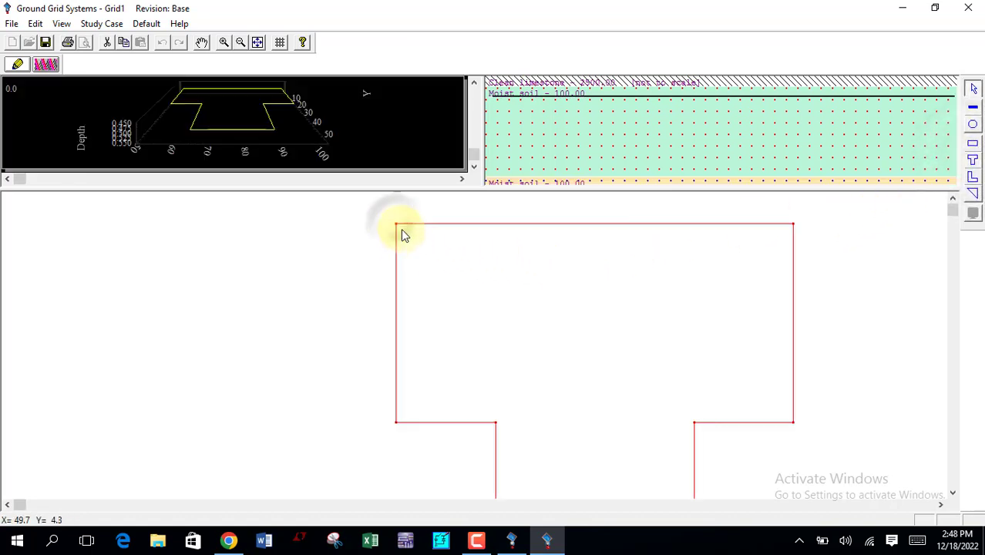
{"action": "left_click", "coordinate": [241, 42]}
{"action": "left_click", "coordinate": [240, 42]}
{"action": "left_click", "coordinate": [240, 43]}
{"action": "left_click", "coordinate": [241, 43]}
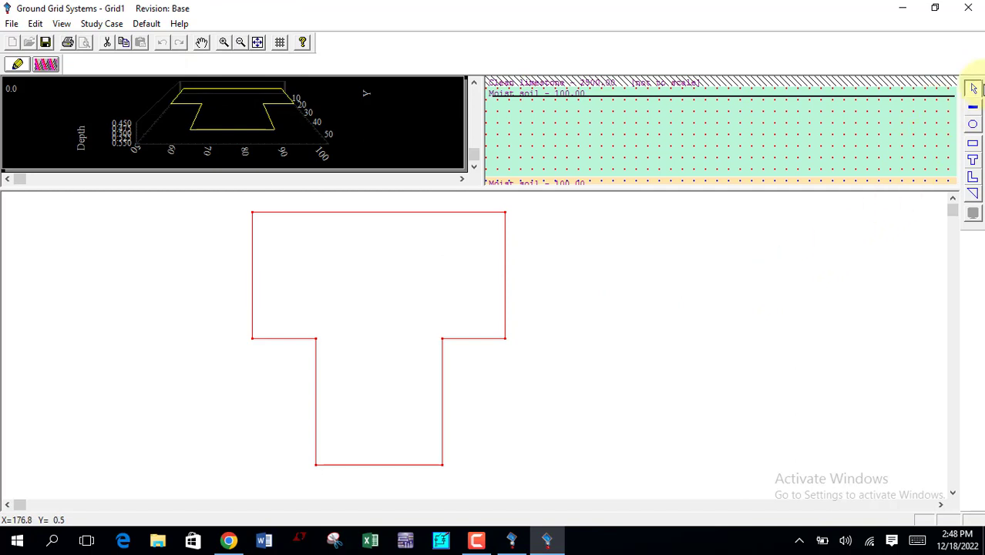
Step: Draw a horizontal conductor about 50 m long across the full width of the T-shape's wide part
{"action": "left_click", "coordinate": [973, 108]}
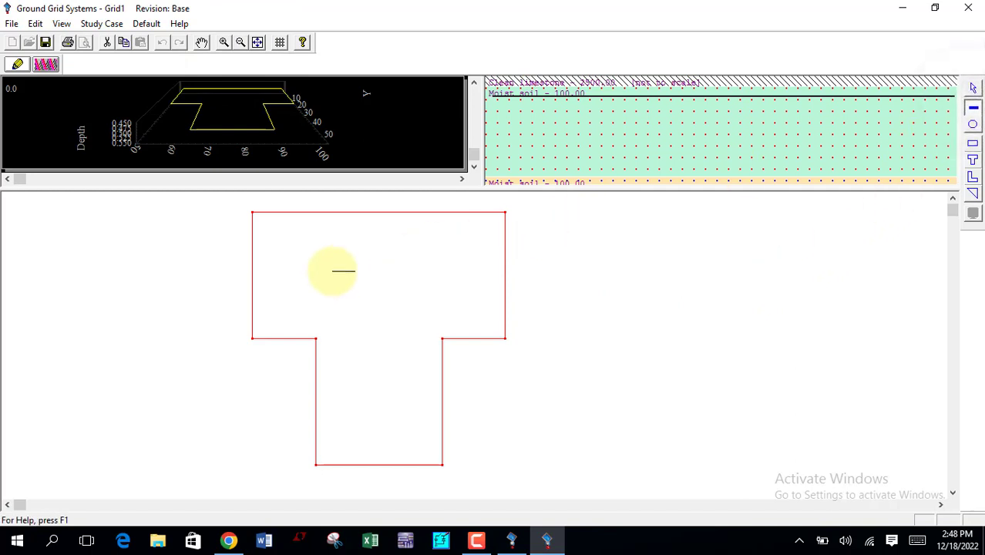
{"action": "left_click", "coordinate": [325, 272]}
{"action": "left_click_drag", "start_coordinate": [324, 271], "coordinate": [254, 271]}
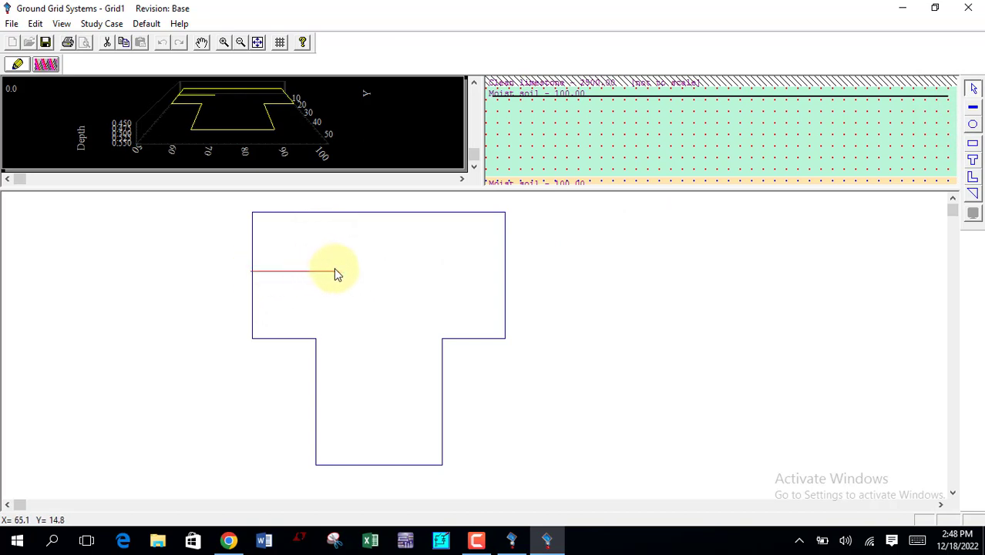
{"action": "left_click_drag", "start_coordinate": [337, 271], "coordinate": [504, 272]}
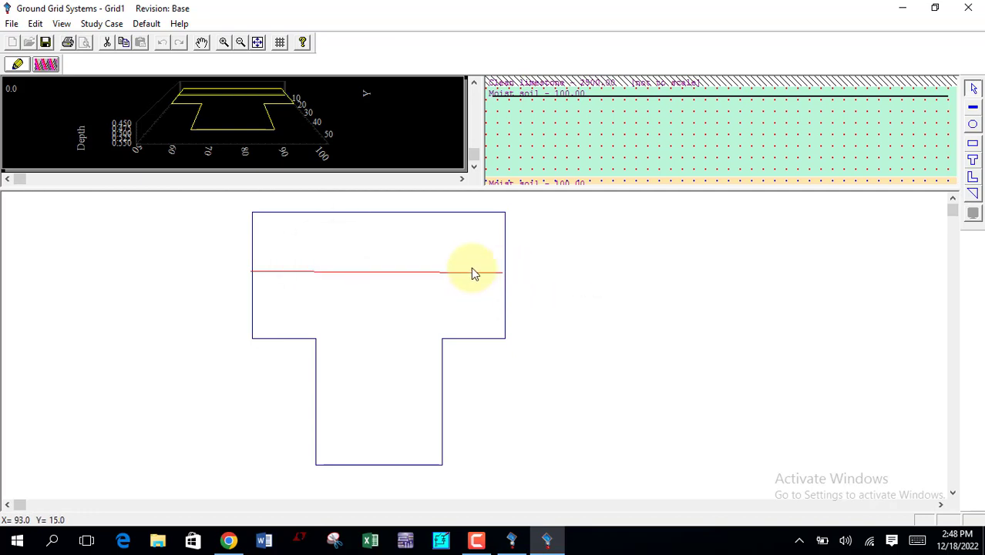
Step: Examine the added conductor's length, coordinates, type, size, insulation and cost in the Conductor Editor
{"action": "double_click", "coordinate": [432, 274]}
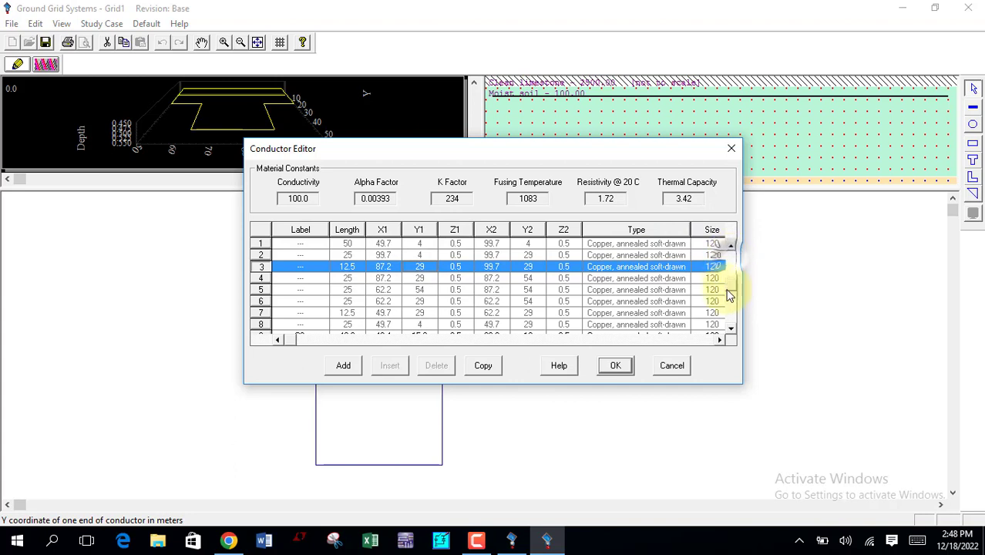
{"action": "scroll", "coordinate": [731, 293], "scroll_direction": "down", "scroll_amount": 1}
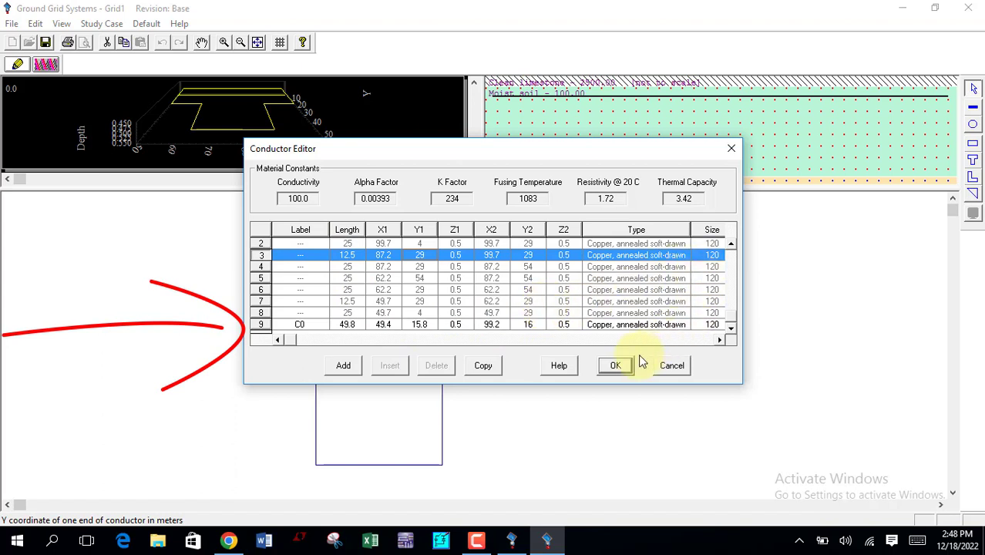
{"action": "left_click", "coordinate": [723, 339]}
{"action": "left_click", "coordinate": [722, 339]}
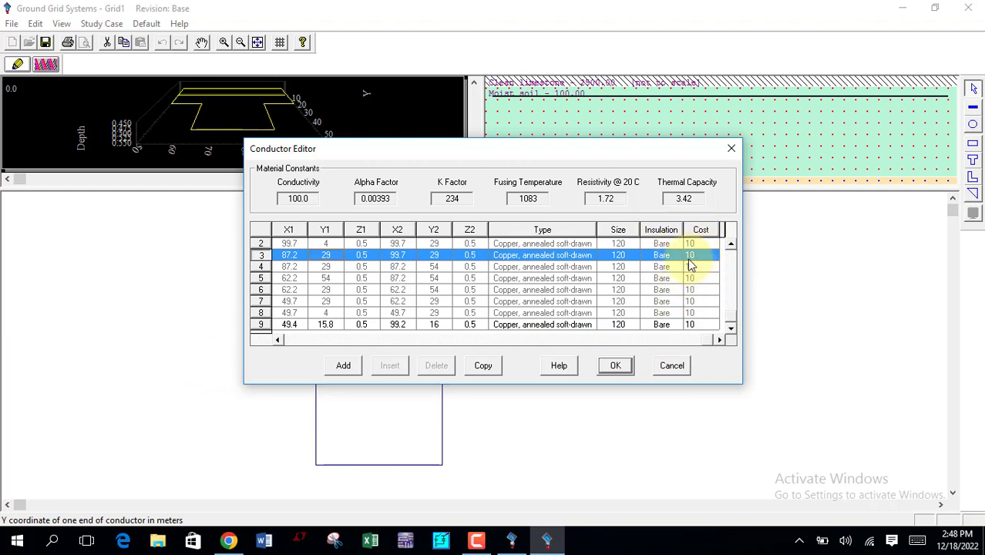
{"action": "left_click", "coordinate": [730, 146]}
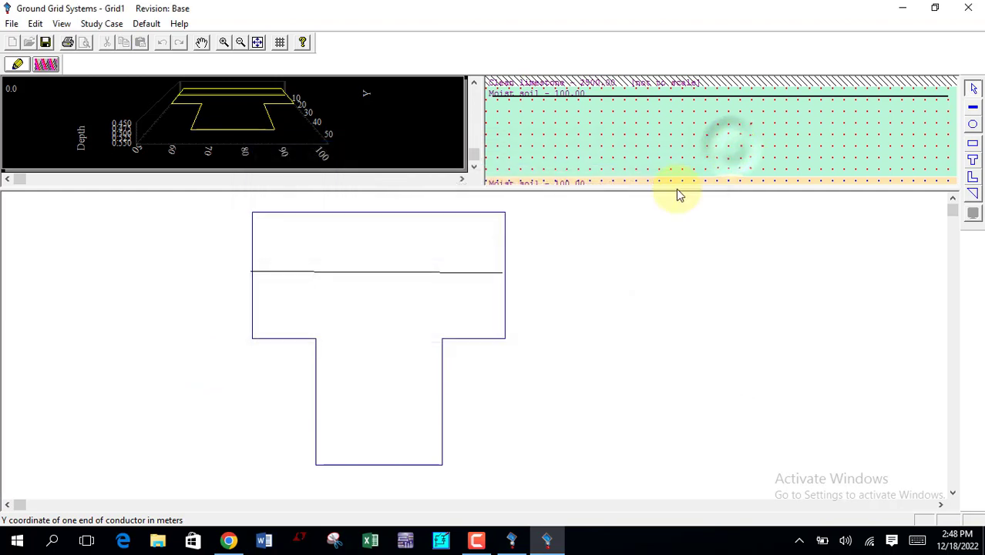
Step: Delete the single horizontal conductor that crosses the T-shape
{"action": "left_click", "coordinate": [449, 276]}
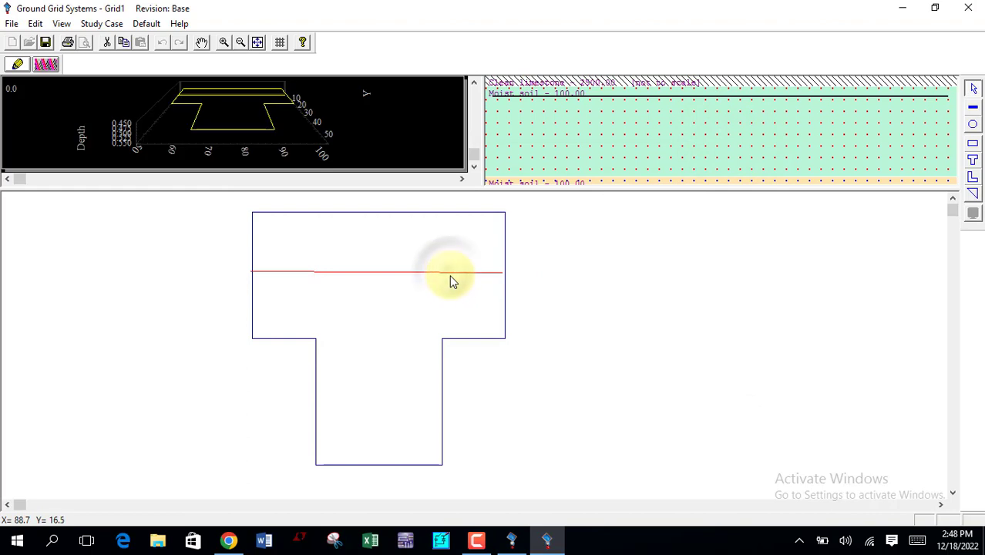
{"action": "key", "text": "Delete"}
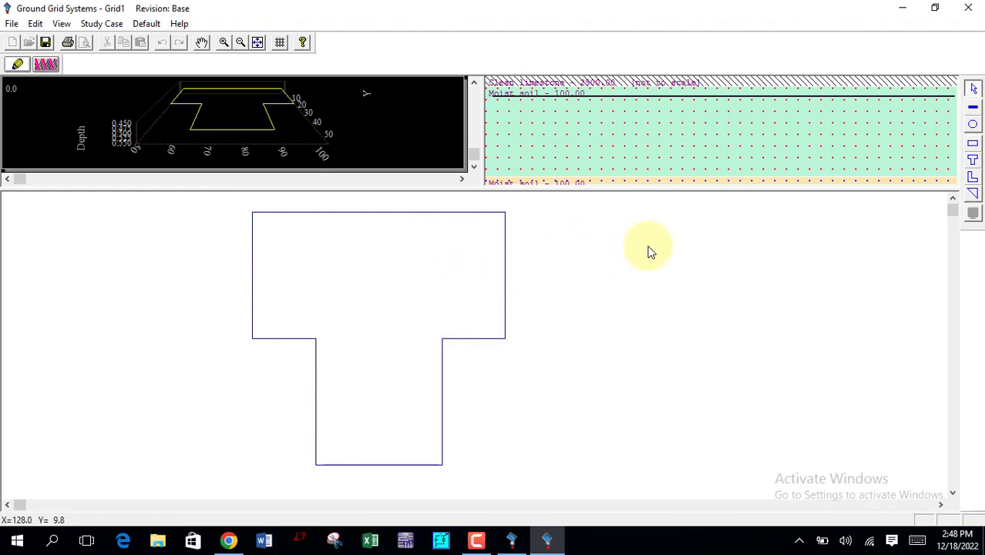
{"action": "key", "text": "Delete"}
Step: Run the FEM ground-grid calculation with the report name Untitled and close its result summary
{"action": "left_click", "coordinate": [47, 64]}
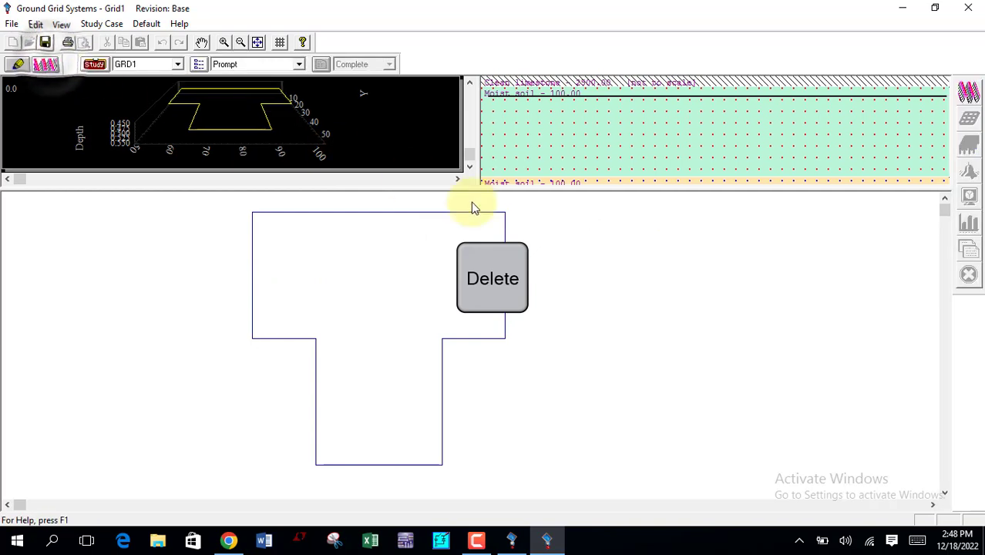
{"action": "left_click", "coordinate": [968, 92]}
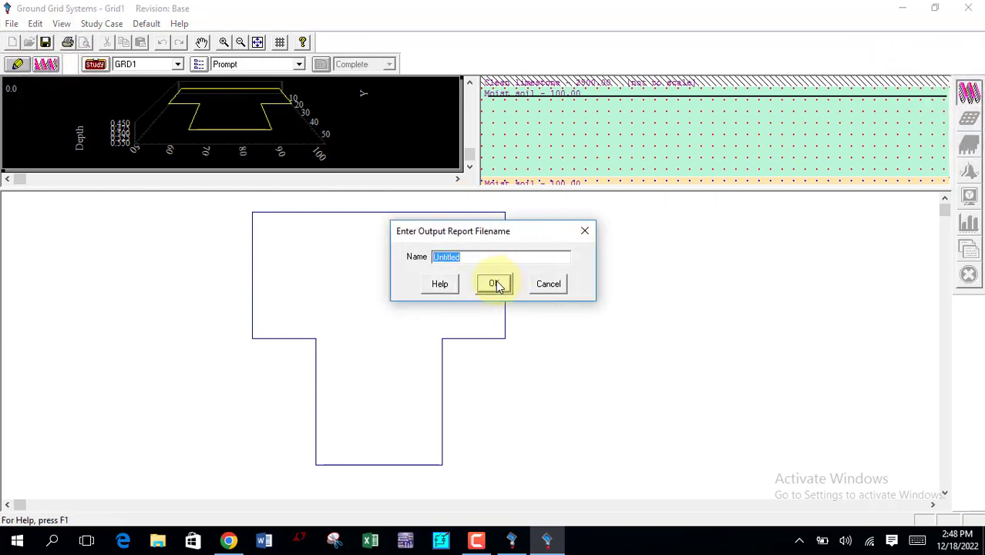
{"action": "left_click", "coordinate": [495, 283]}
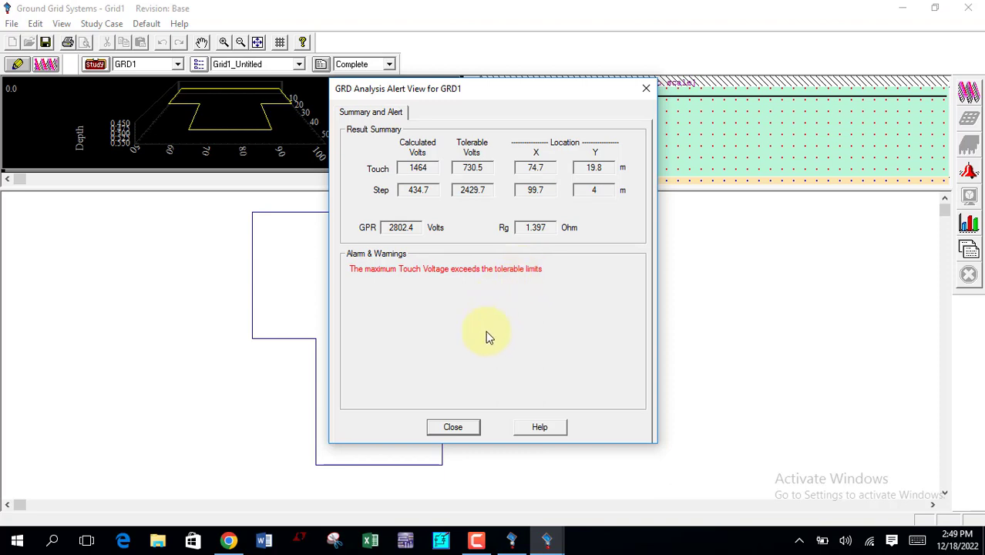
{"action": "left_click", "coordinate": [454, 427]}
Step: Set the T-shape's number of conductors to 4 in the X direction and 4 in the Y direction
{"action": "left_click", "coordinate": [505, 245]}
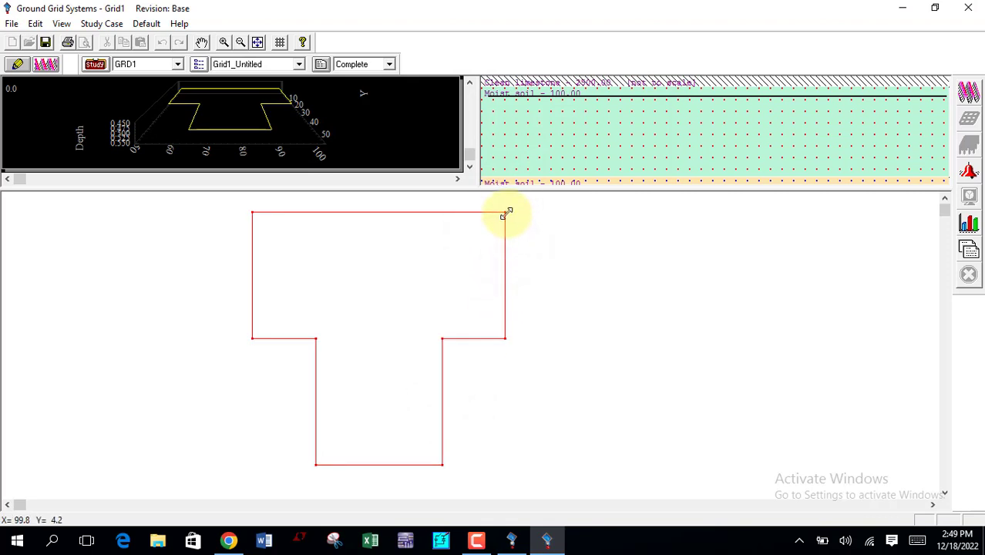
{"action": "left_click", "coordinate": [16, 66]}
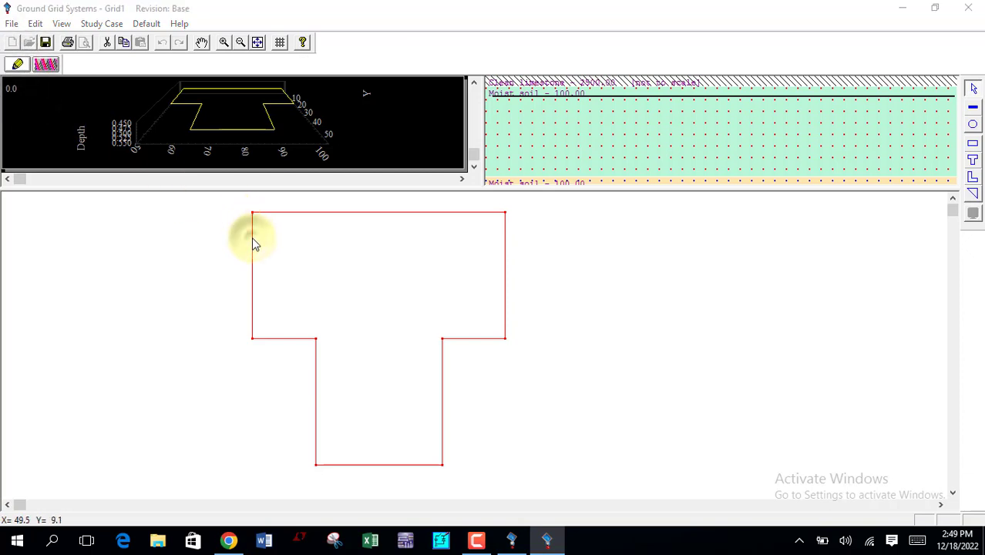
{"action": "double_click", "coordinate": [251, 238]}
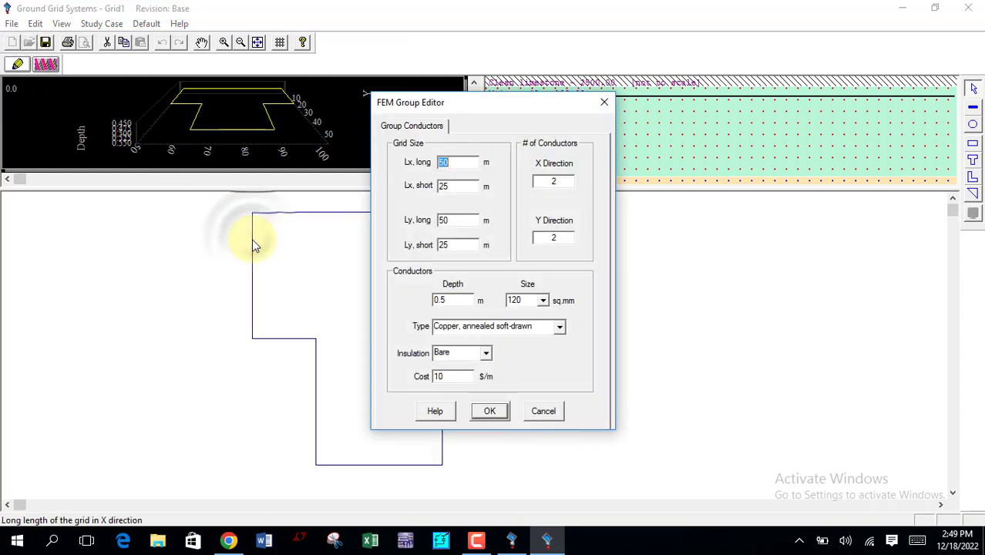
{"action": "left_click", "coordinate": [556, 185]}
{"action": "key", "text": "BackSpace"}
{"action": "type", "text": "4"}
{"action": "left_click", "coordinate": [562, 237]}
{"action": "key", "text": "BackSpace"}
{"action": "type", "text": "4"}
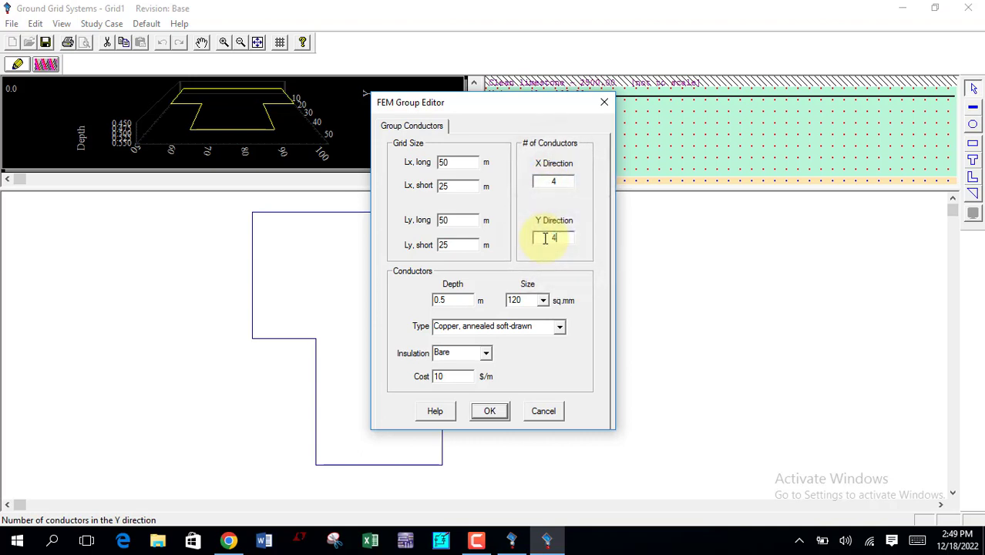
{"action": "left_click", "coordinate": [498, 411]}
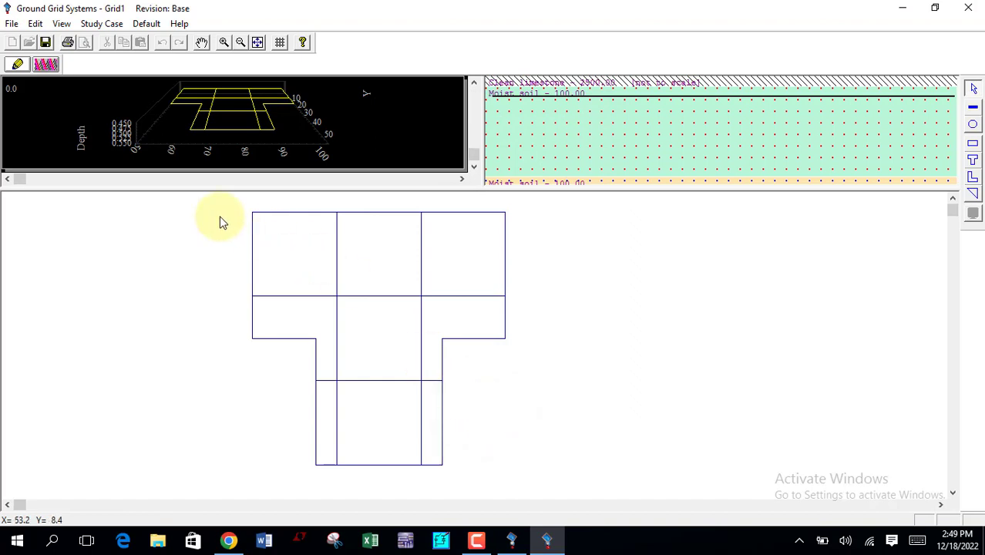
Step: Rerun the ground-grid calculation for the grid with four conductors per direction and close the result summary
{"action": "left_click", "coordinate": [56, 71]}
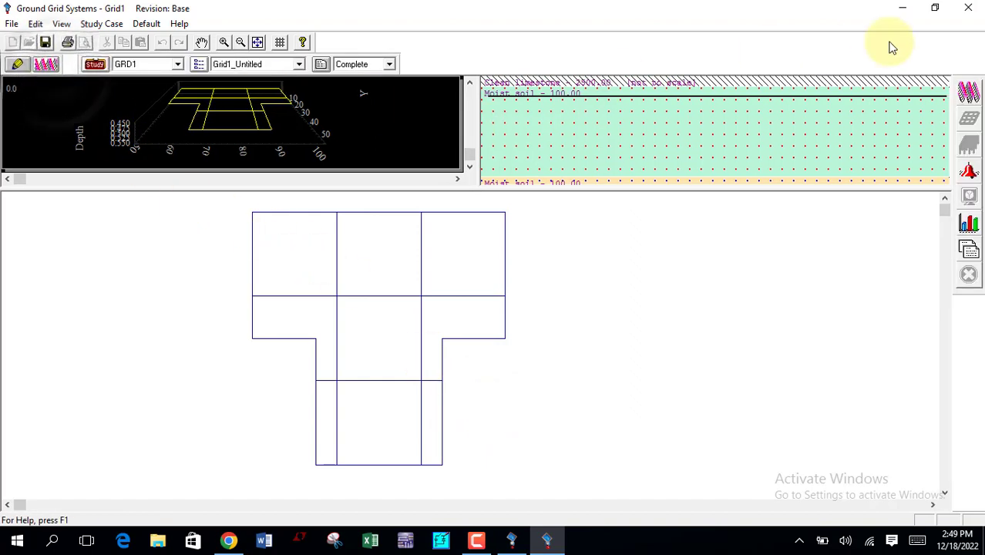
{"action": "left_click", "coordinate": [972, 91]}
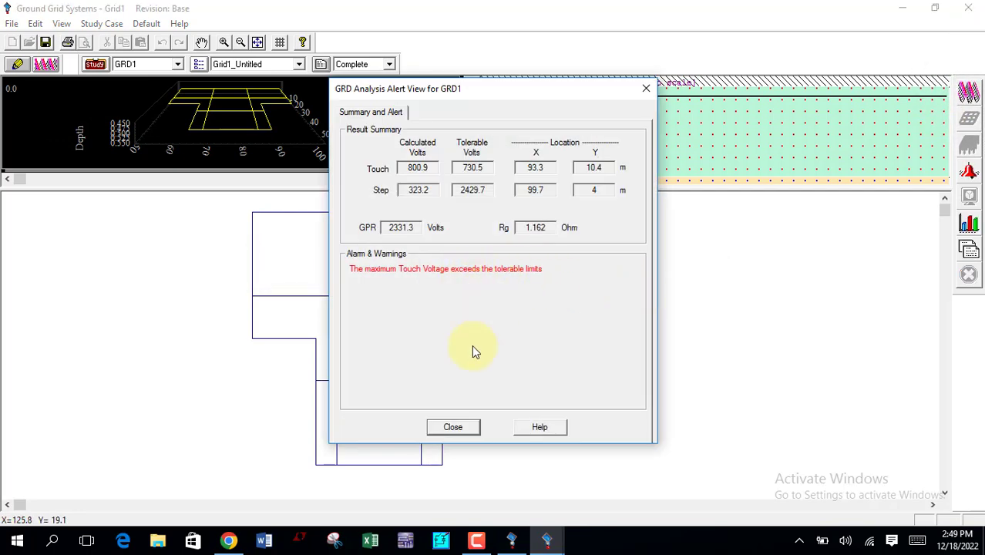
{"action": "left_click", "coordinate": [471, 433]}
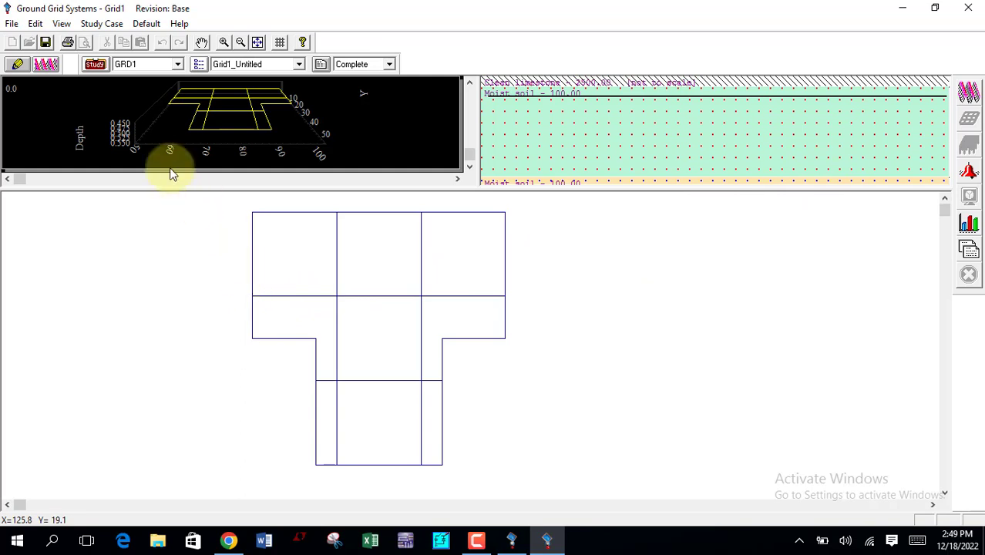
Step: Set the T-shape's conductor size to 150 sq.mm and return the grid to study mode
{"action": "left_click", "coordinate": [15, 64]}
{"action": "left_click", "coordinate": [263, 296]}
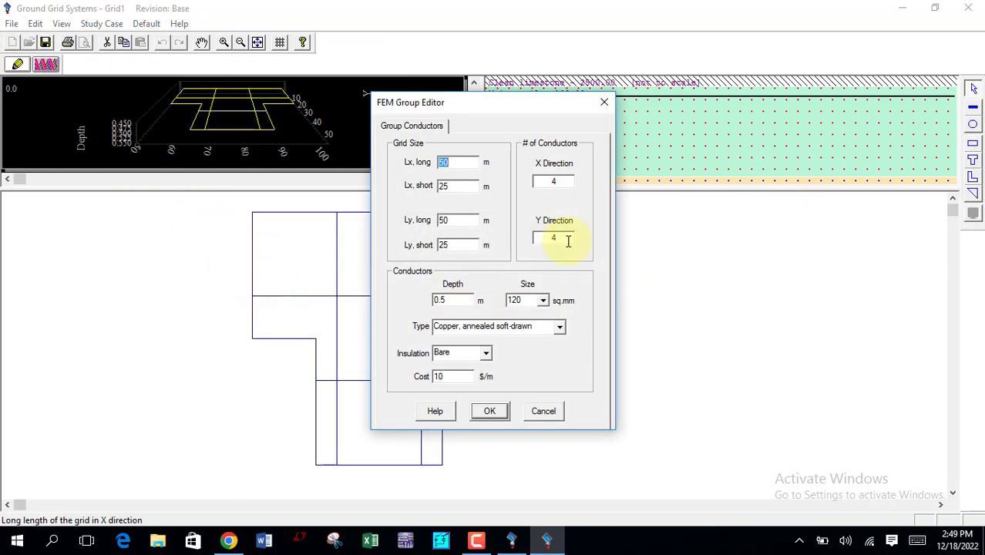
{"action": "left_click", "coordinate": [545, 301]}
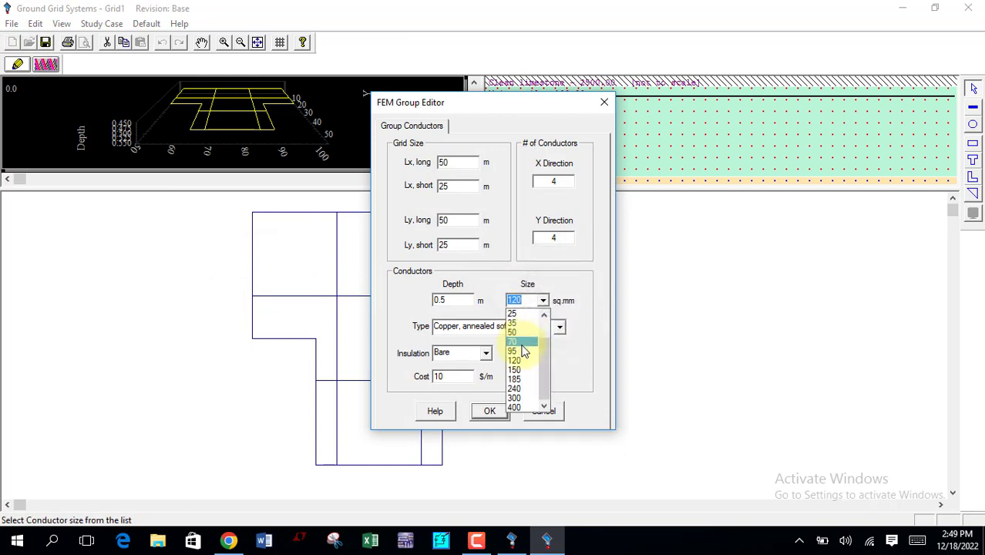
{"action": "left_click", "coordinate": [518, 342]}
{"action": "left_click", "coordinate": [545, 302]}
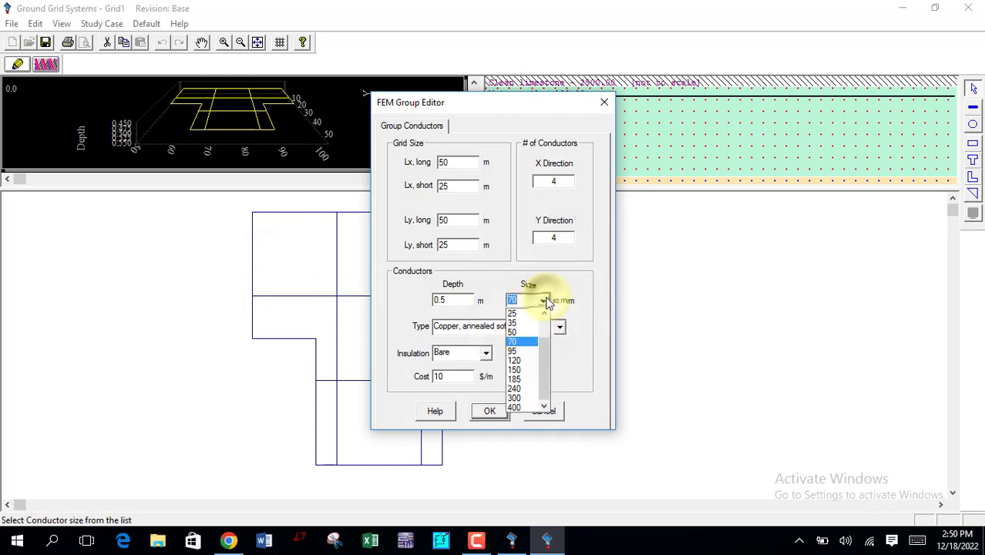
{"action": "left_click", "coordinate": [519, 373]}
{"action": "left_click", "coordinate": [492, 412]}
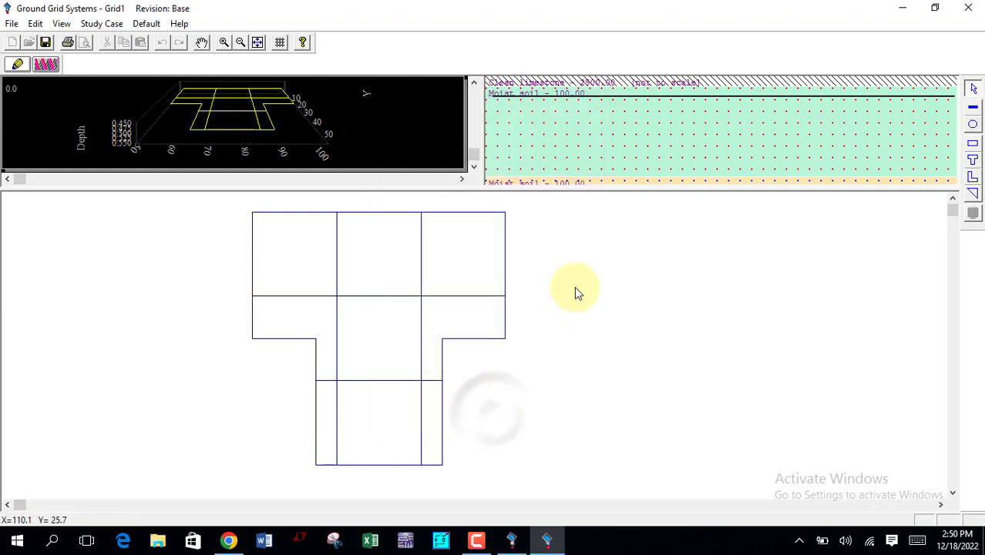
{"action": "left_click", "coordinate": [46, 64]}
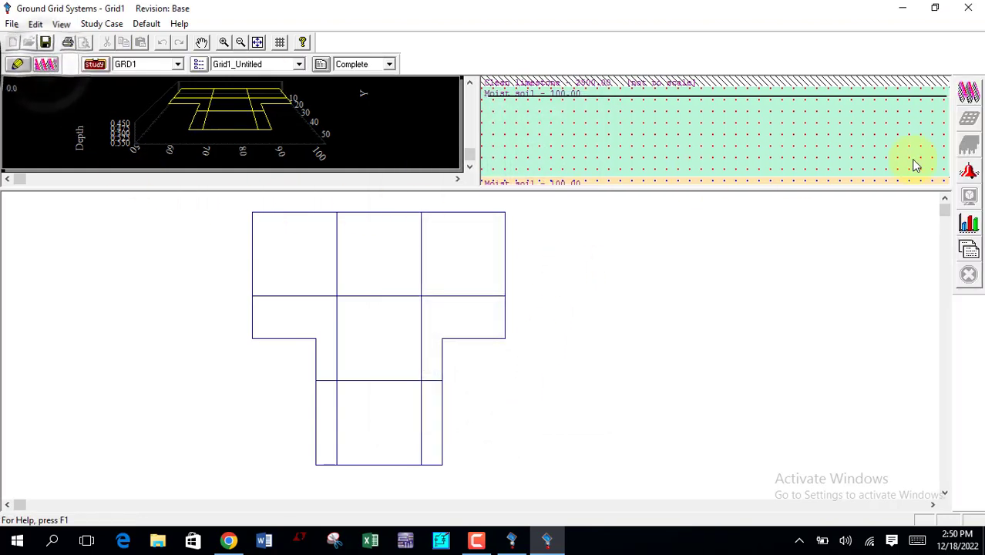
Step: Rerun the ground-grid calculation with the 150 sq.mm conductors, review the touch and step voltages, and close the result summary
{"action": "left_click", "coordinate": [972, 94]}
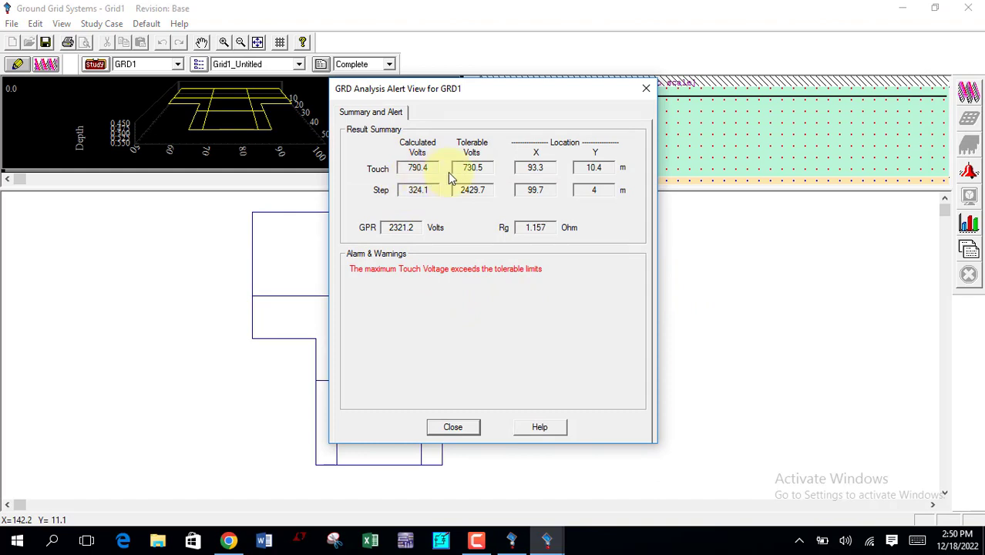
{"action": "left_click", "coordinate": [455, 426]}
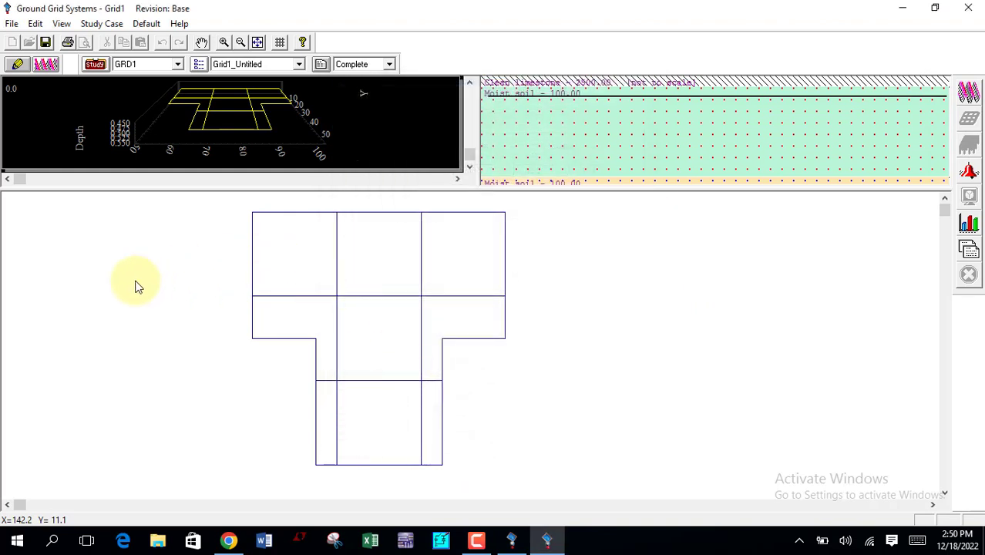
Step: Set the T-shape's long side to 100 m in both the X and Y directions in the FEM group editor
{"action": "left_click", "coordinate": [18, 64]}
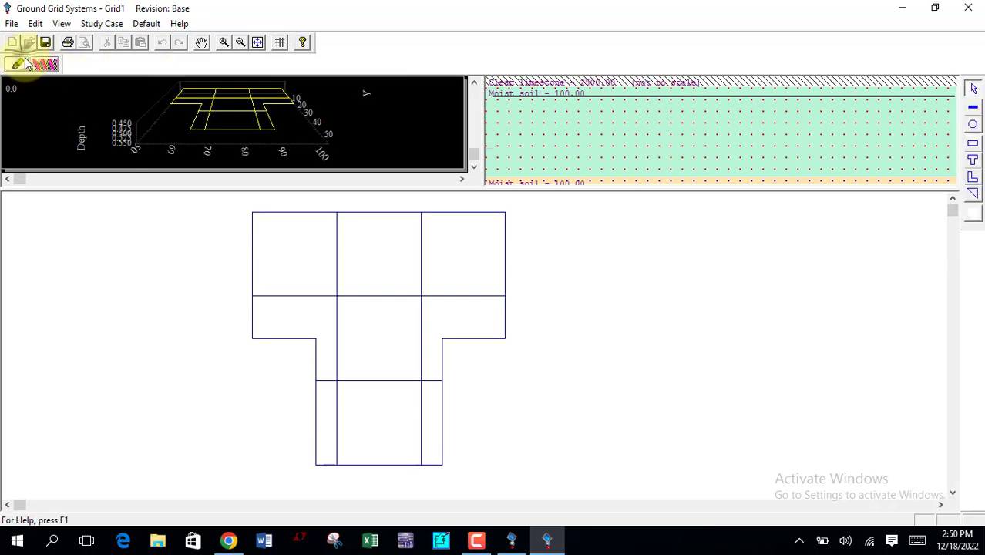
{"action": "double_click", "coordinate": [334, 212]}
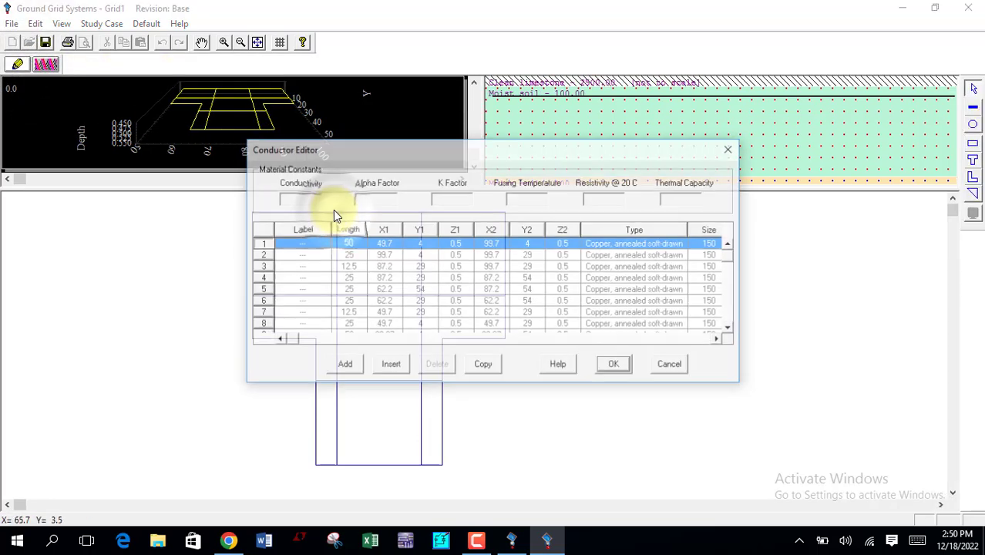
{"action": "left_click", "coordinate": [732, 149]}
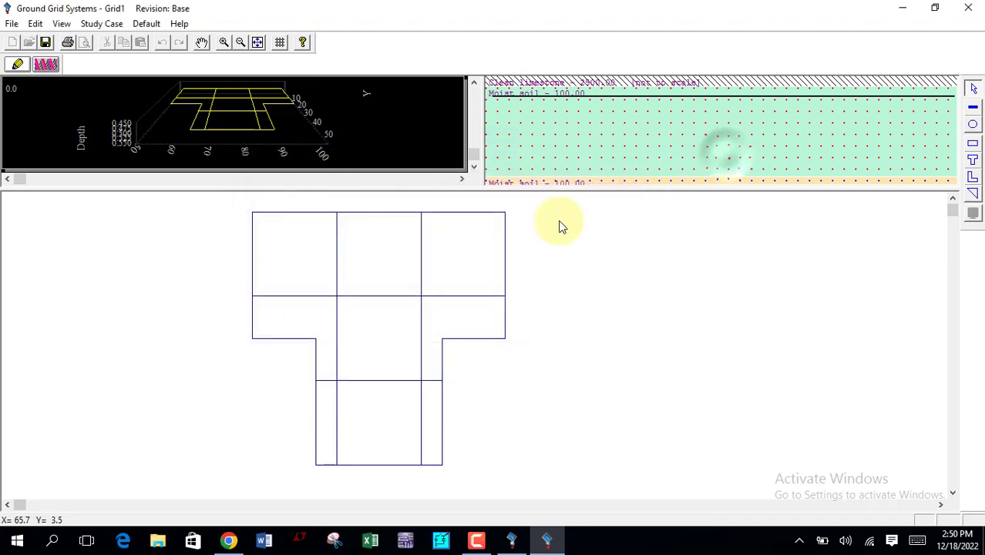
{"action": "double_click", "coordinate": [422, 216]}
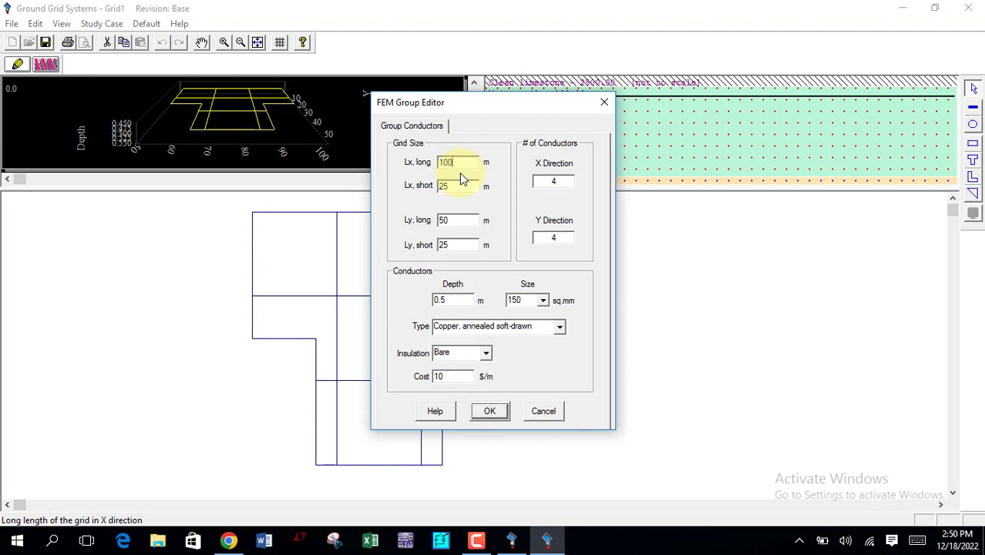
{"action": "left_click", "coordinate": [465, 217]}
{"action": "key", "text": "BackSpace"}
{"action": "type", "text": "100"}
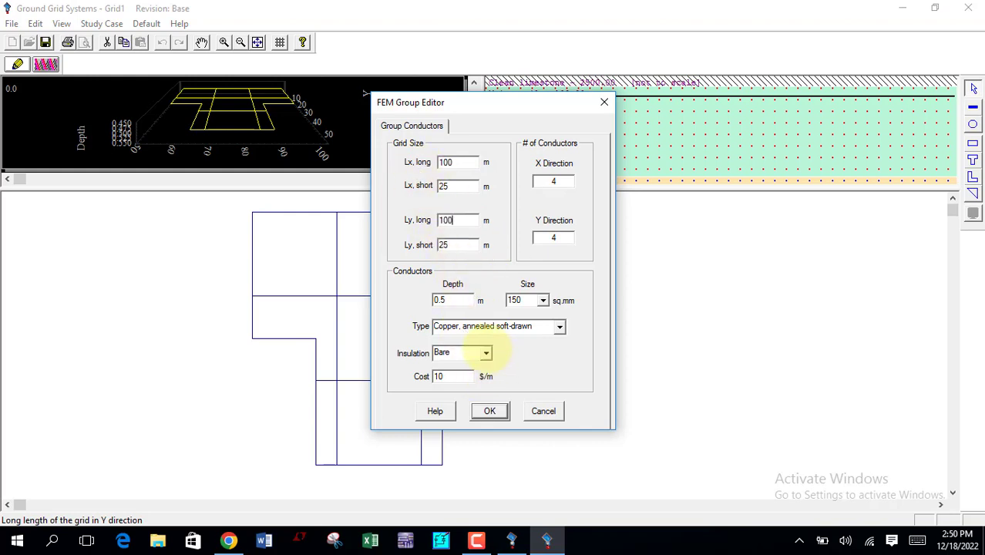
{"action": "left_click", "coordinate": [490, 411]}
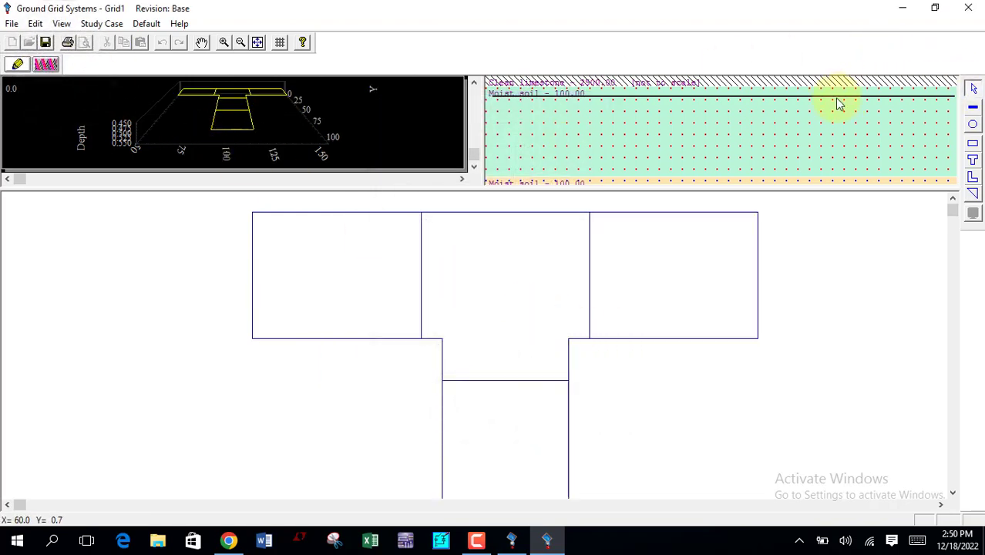
Step: Return to study mode, rerun the ground-grid calculation for the enlarged T-shape, and close the result summary
{"action": "left_click", "coordinate": [47, 65]}
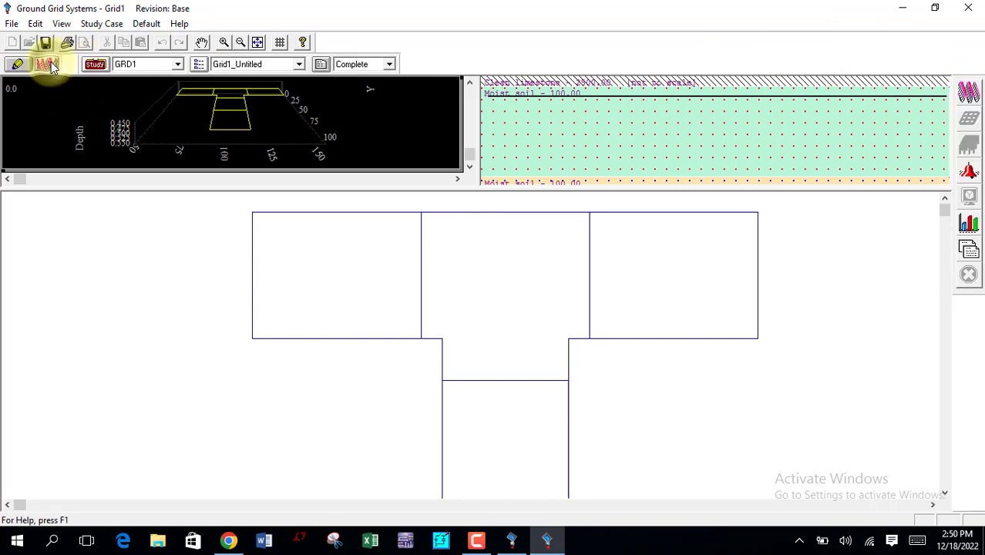
{"action": "left_click", "coordinate": [968, 92]}
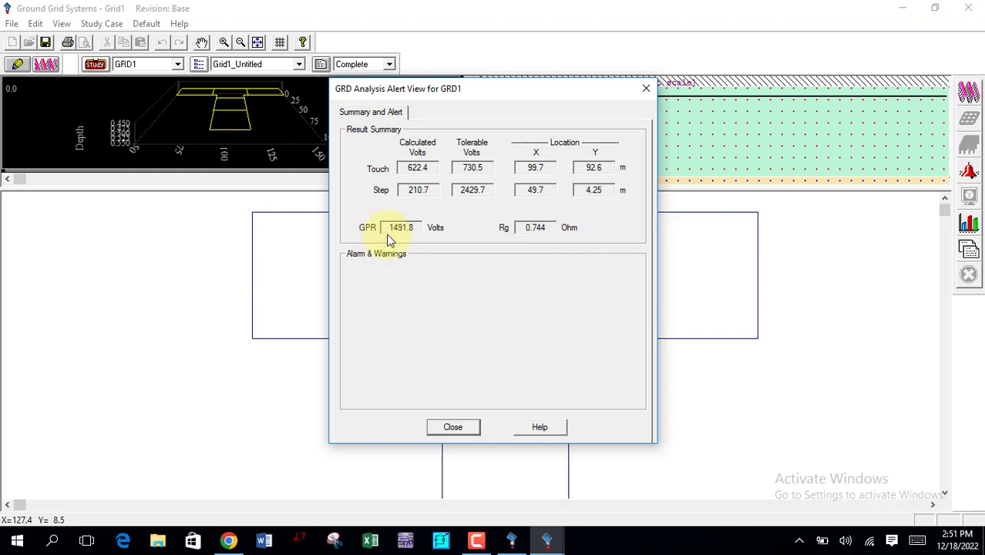
{"action": "left_click", "coordinate": [454, 427]}
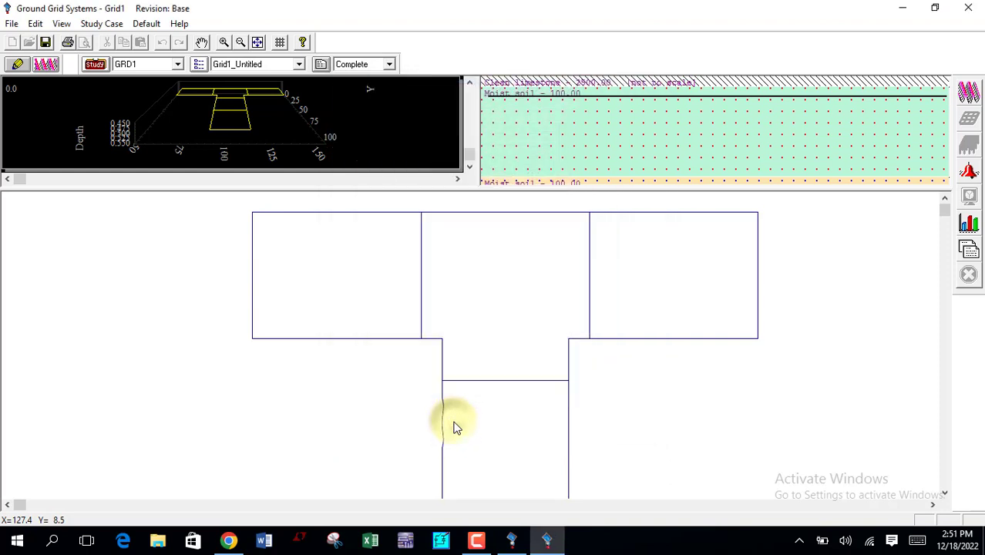
Step: Plot the 3D touch voltage profile of the ground grid, examine it, and close the plot
{"action": "left_click", "coordinate": [970, 225]}
{"action": "left_click", "coordinate": [471, 231]}
{"action": "left_click", "coordinate": [474, 212]}
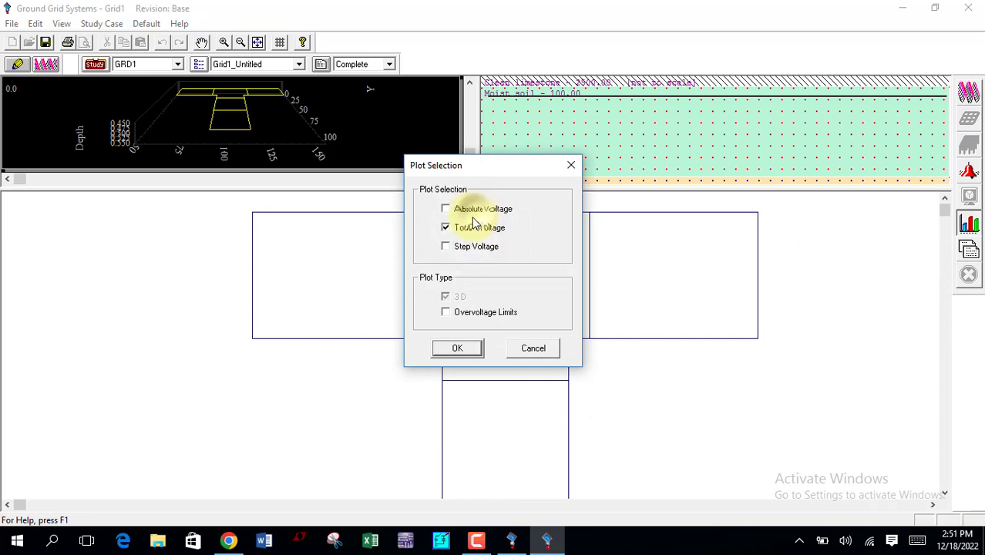
{"action": "left_click", "coordinate": [458, 349]}
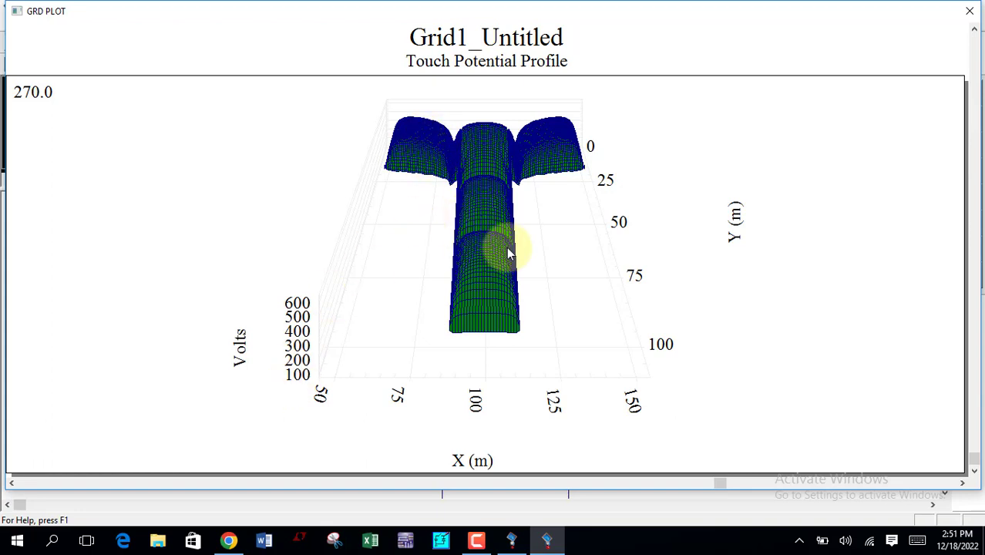
{"action": "left_click", "coordinate": [969, 11]}
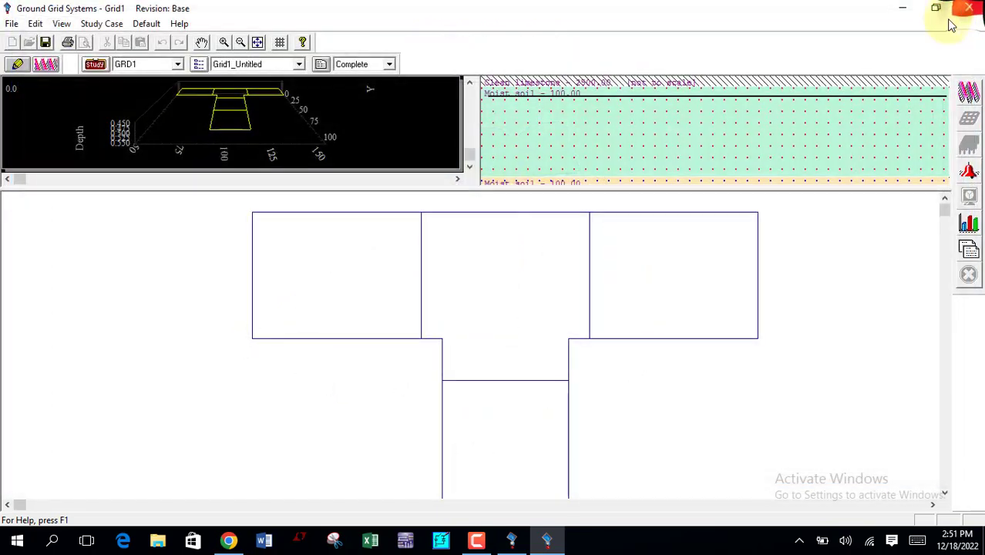
{"action": "left_click", "coordinate": [969, 225]}
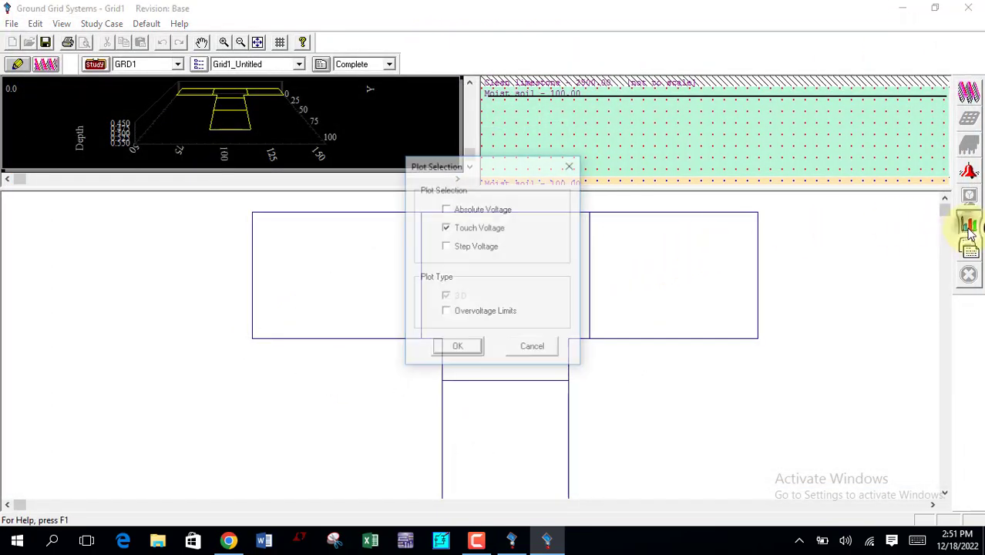
{"action": "left_click", "coordinate": [472, 247]}
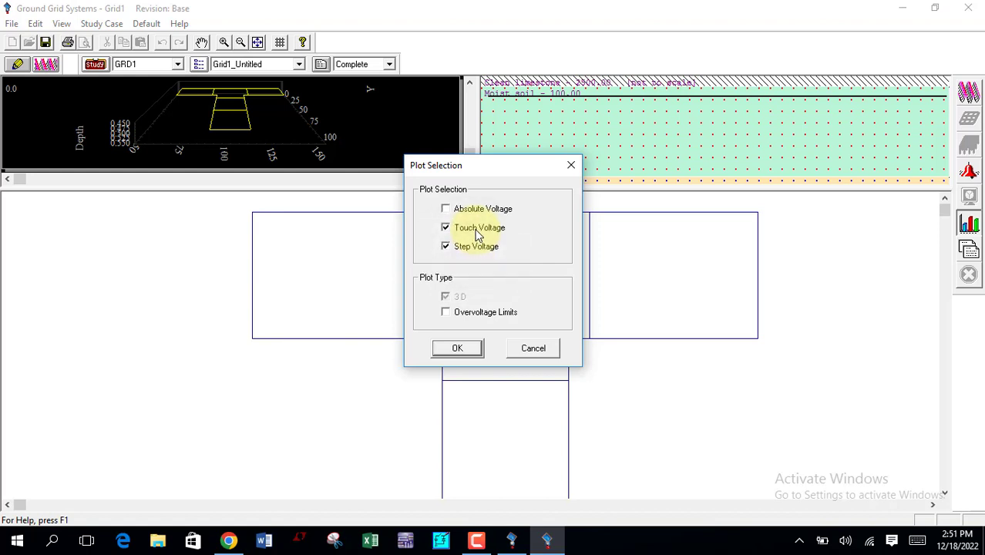
{"action": "left_click", "coordinate": [472, 230]}
{"action": "left_click", "coordinate": [467, 247]}
{"action": "left_click", "coordinate": [572, 165]}
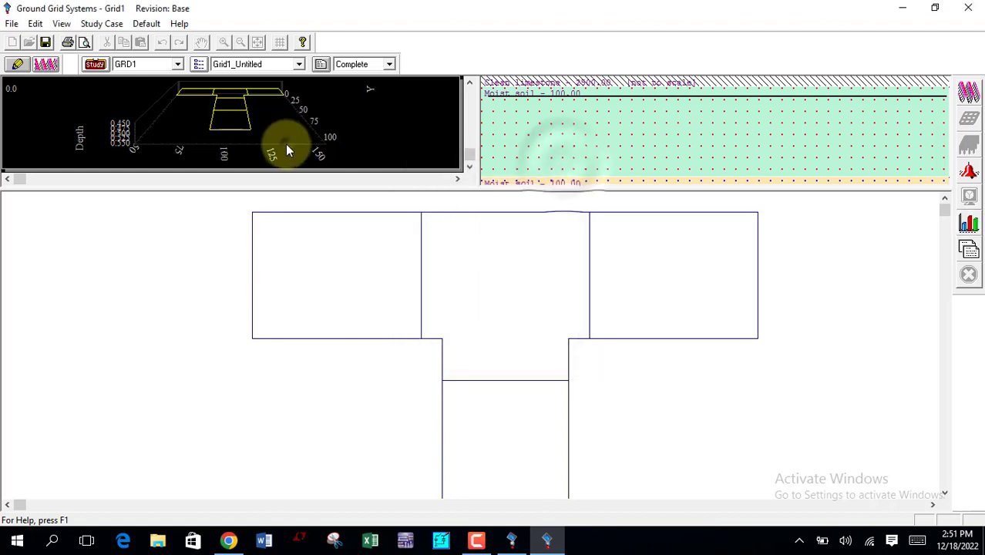
Step: Rotate the 3D view of the ground grid to about 49 degrees to inspect the T-shape from an angle
{"action": "left_click_drag", "start_coordinate": [20, 179], "coordinate": [77, 180]}
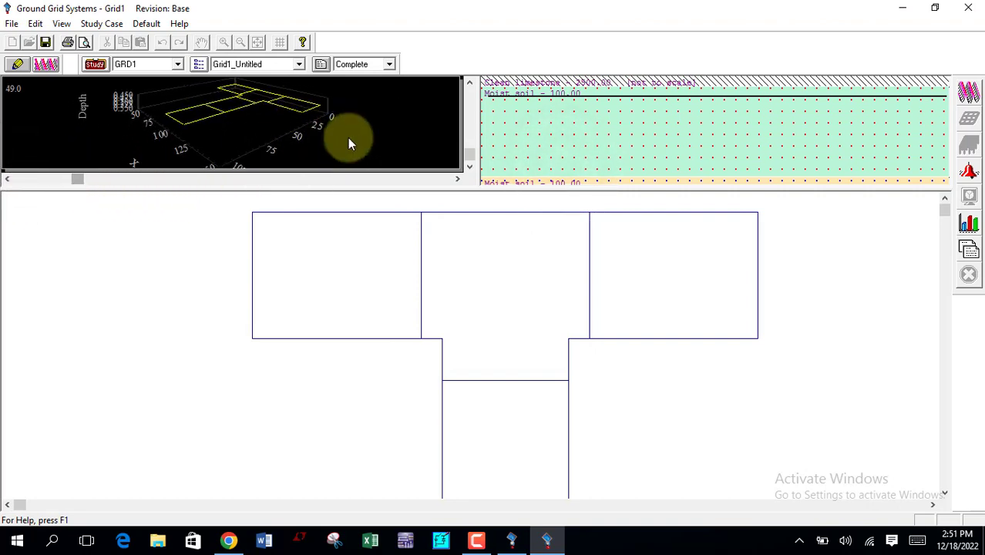
{"action": "left_click_drag", "start_coordinate": [468, 154], "coordinate": [470, 176]}
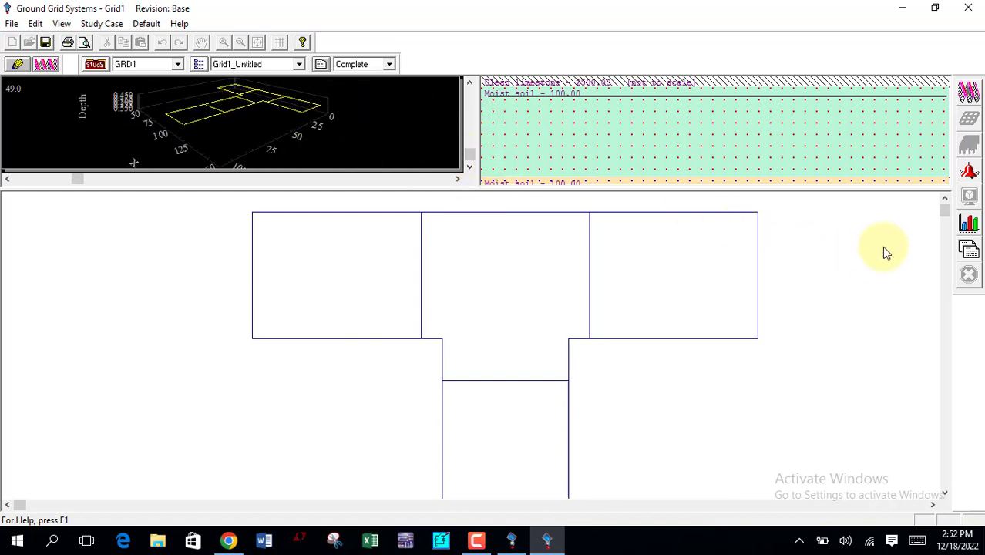
Step: Plot the 3D step voltage profile instead of touch voltage, examine it, and close the plot
{"action": "left_click", "coordinate": [969, 224]}
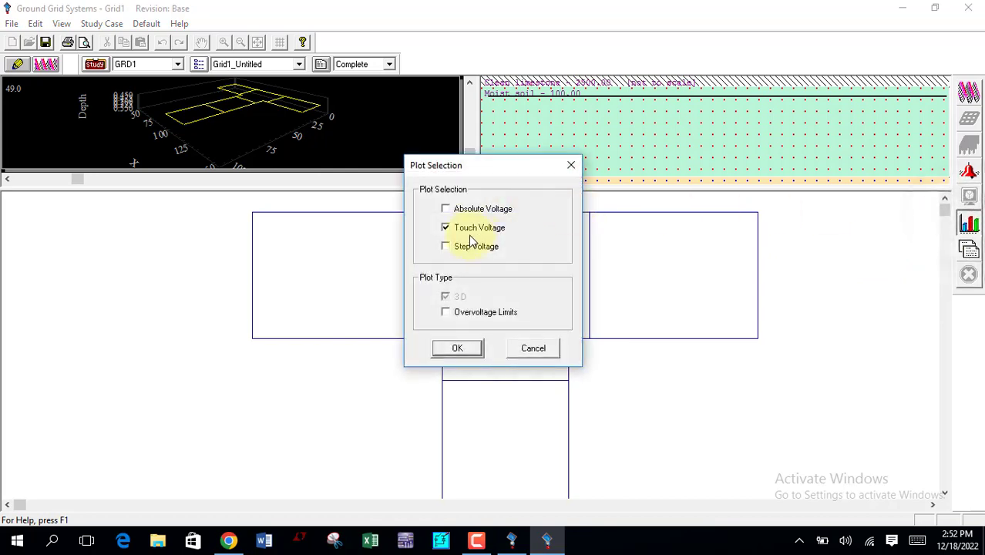
{"action": "left_click", "coordinate": [469, 245]}
{"action": "left_click", "coordinate": [446, 227]}
{"action": "left_click", "coordinate": [454, 347]}
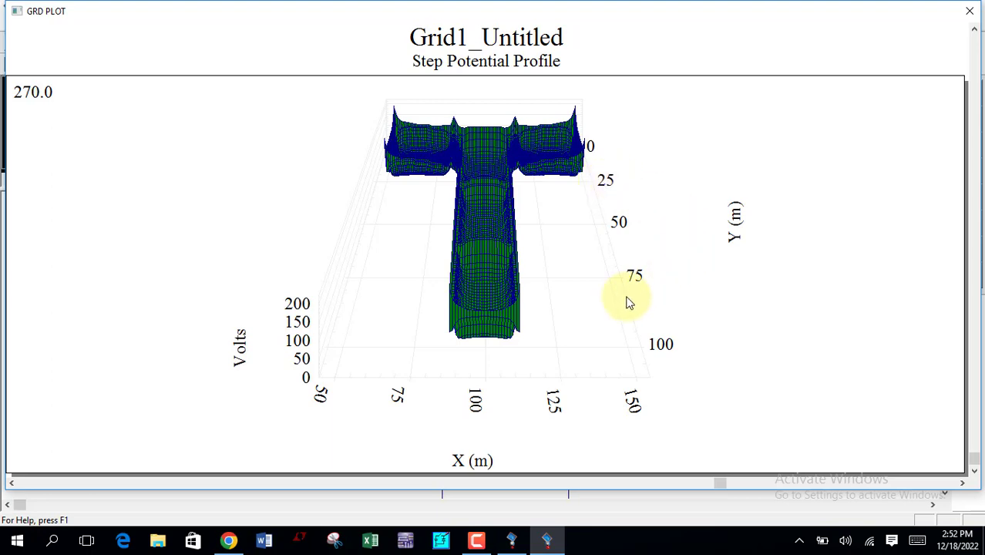
{"action": "left_click", "coordinate": [663, 347]}
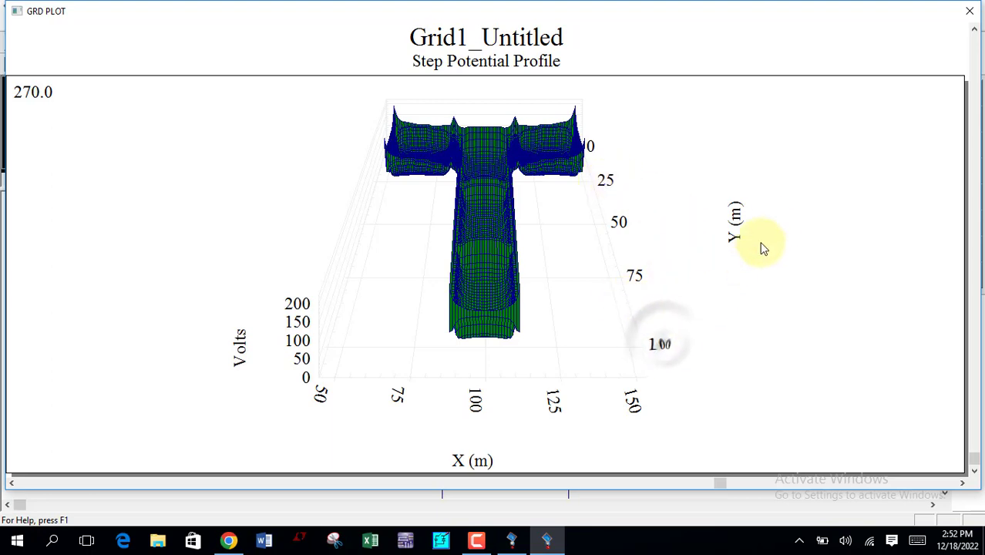
{"action": "left_click", "coordinate": [969, 12]}
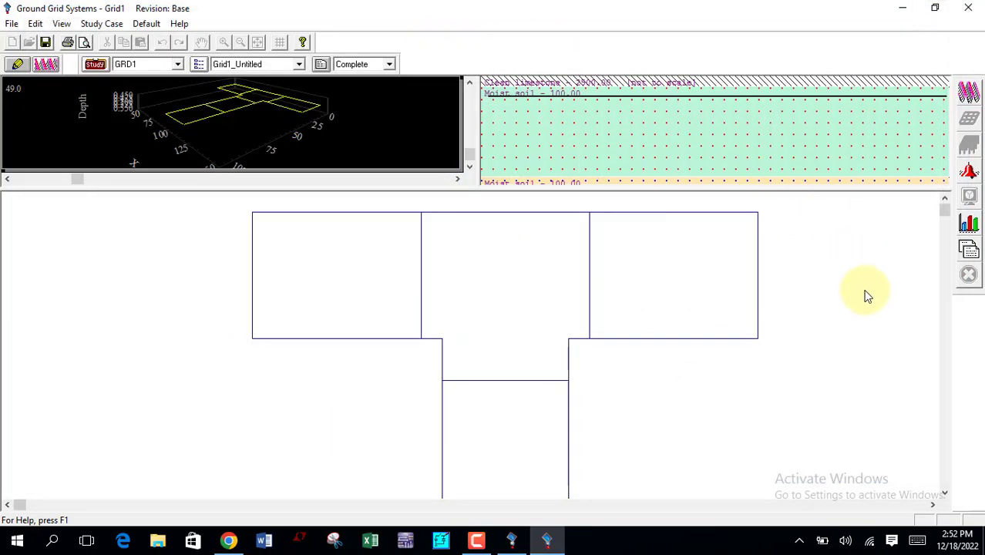